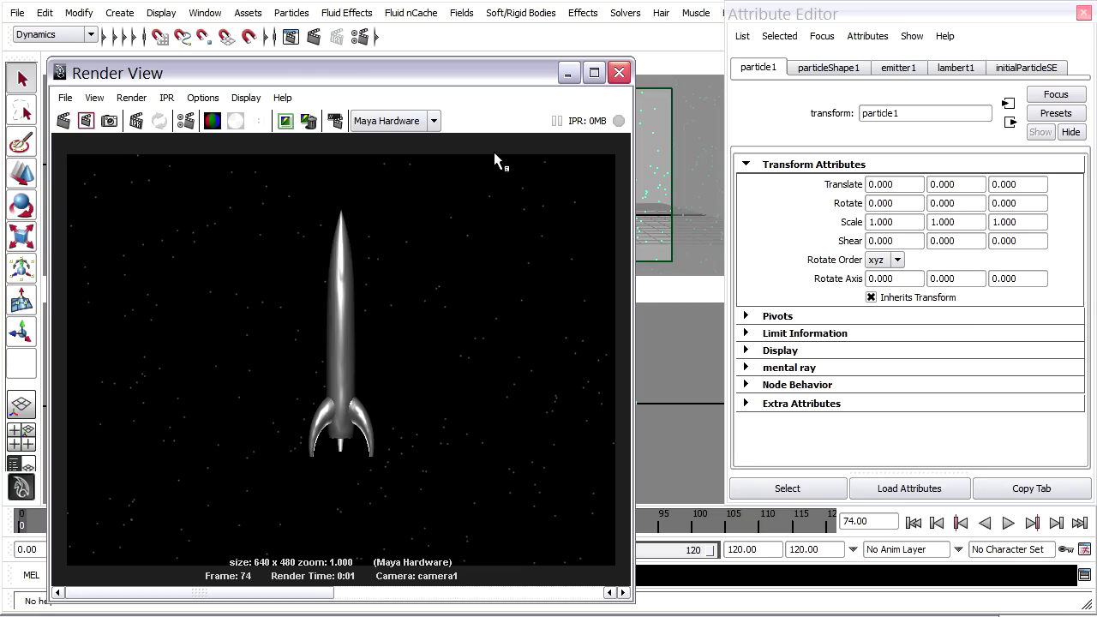
Set particleShape1's render type to Cloud (s/w) and add the attributes for that type, with a radius of about 0.66.
{"action": "left_click", "coordinate": [618, 72]}
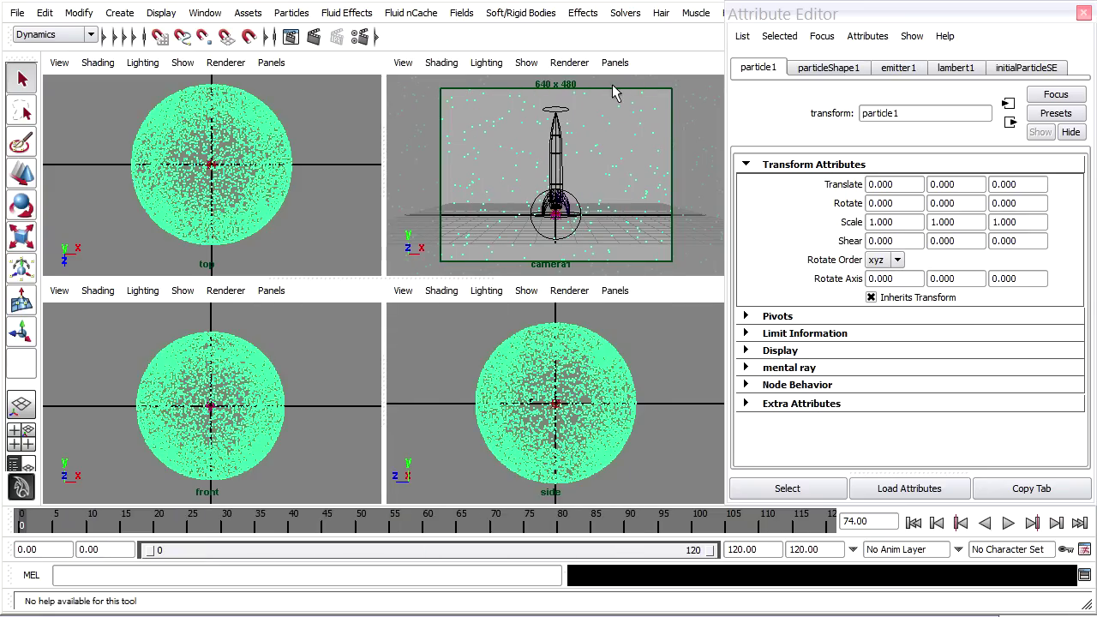
{"action": "left_click", "coordinate": [863, 67]}
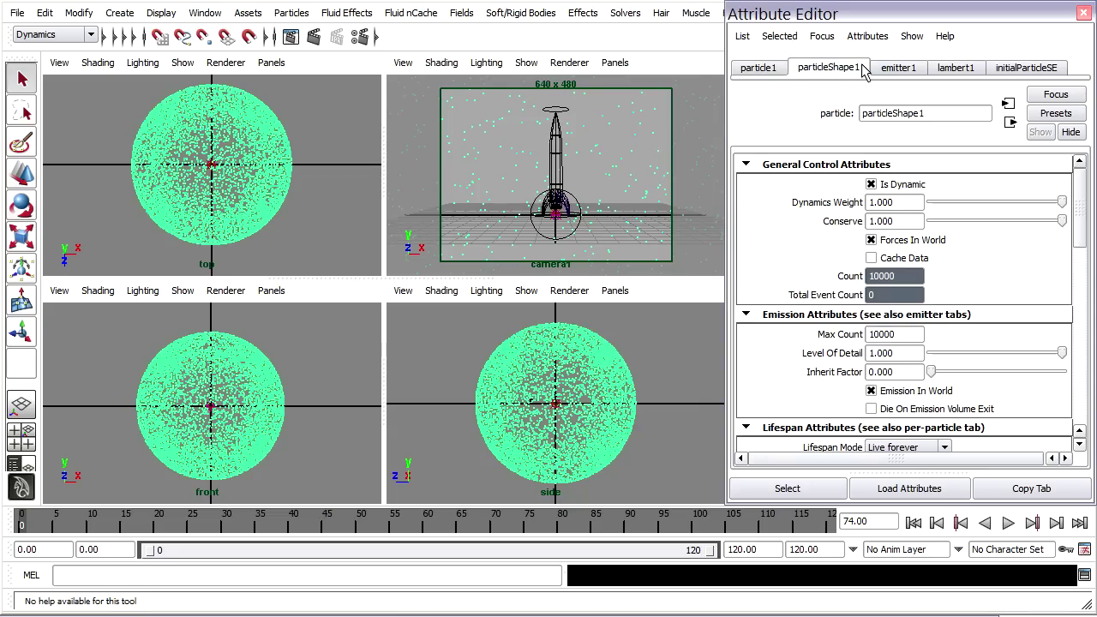
{"action": "left_click_drag", "start_coordinate": [1079, 199], "coordinate": [1074, 294]}
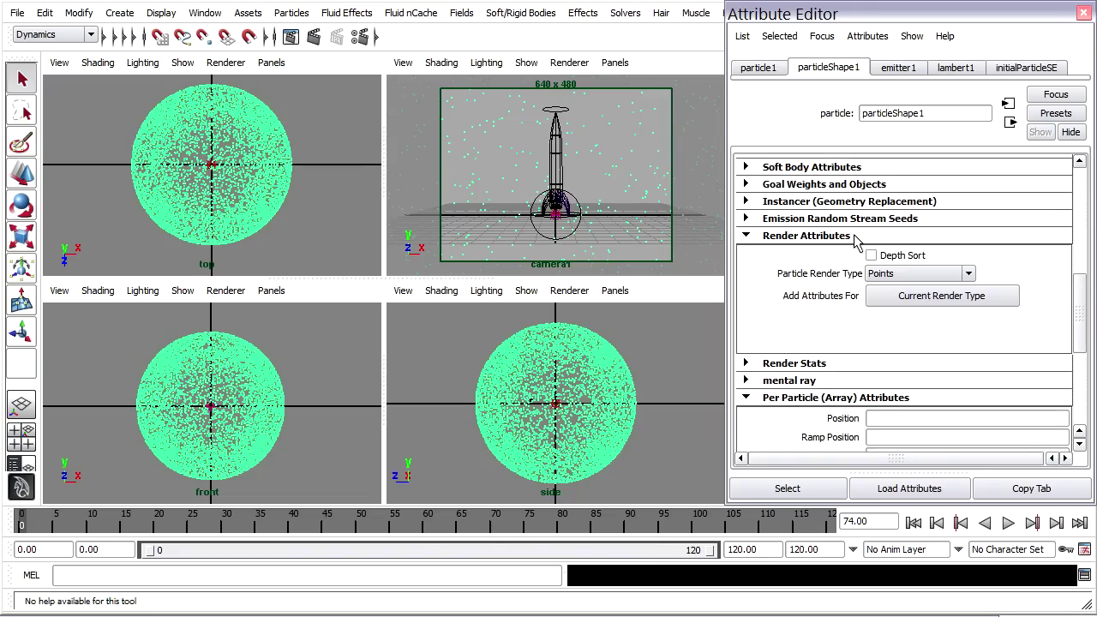
{"action": "left_click", "coordinate": [922, 275]}
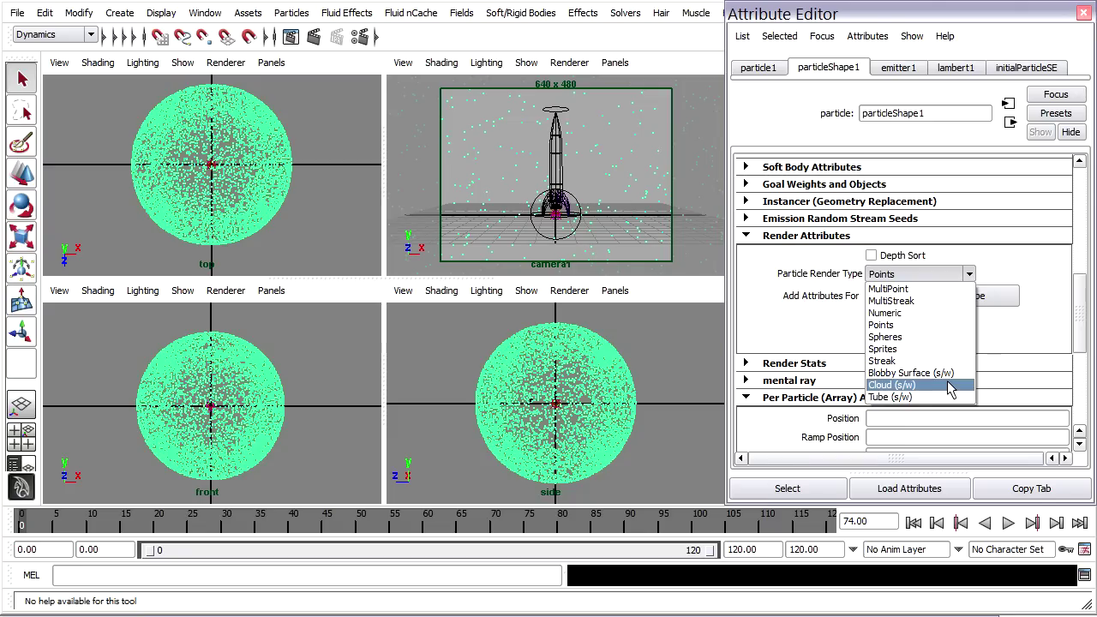
{"action": "left_click", "coordinate": [950, 388]}
{"action": "left_click", "coordinate": [914, 297]}
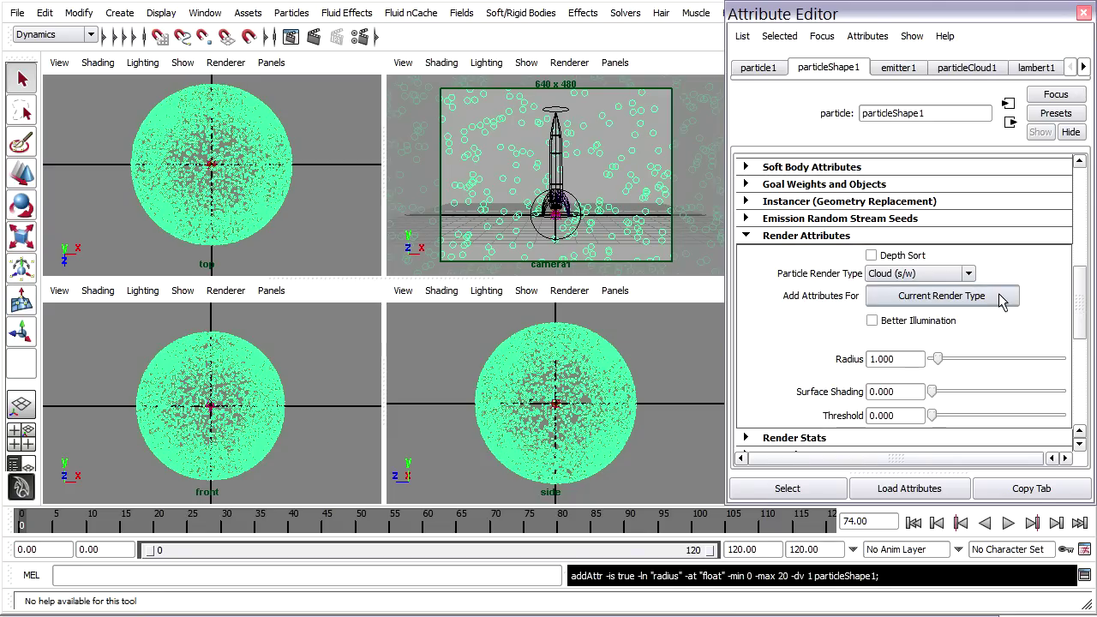
{"action": "left_click_drag", "start_coordinate": [938, 360], "coordinate": [936, 361]}
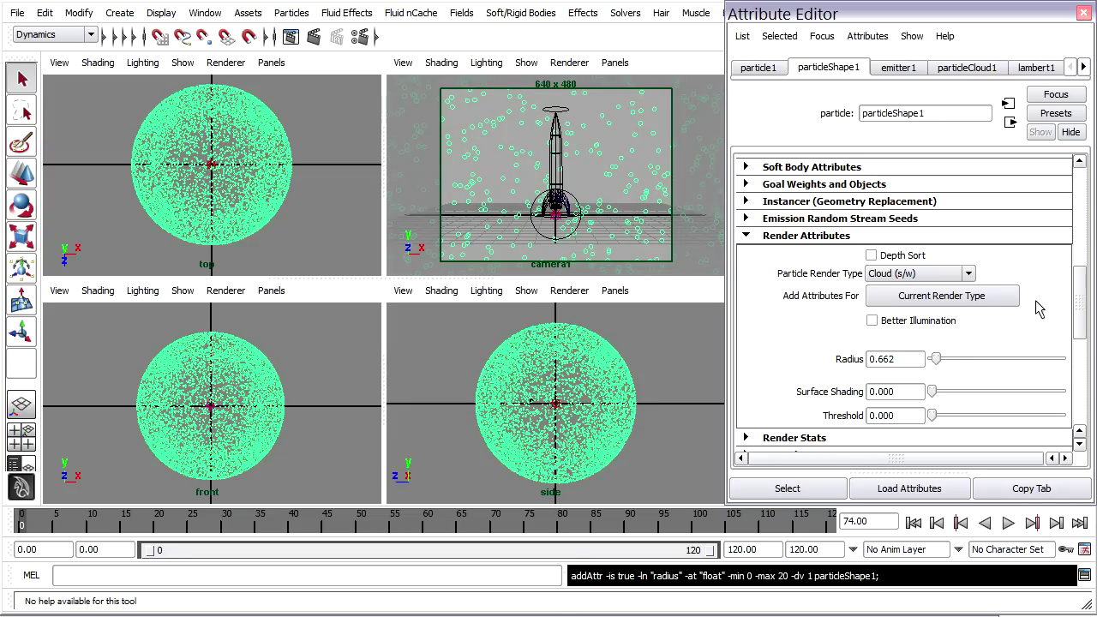
Add the radiusPP particle attribute to particleShape1's per-particle attributes.
{"action": "left_click_drag", "start_coordinate": [1084, 283], "coordinate": [1082, 353]}
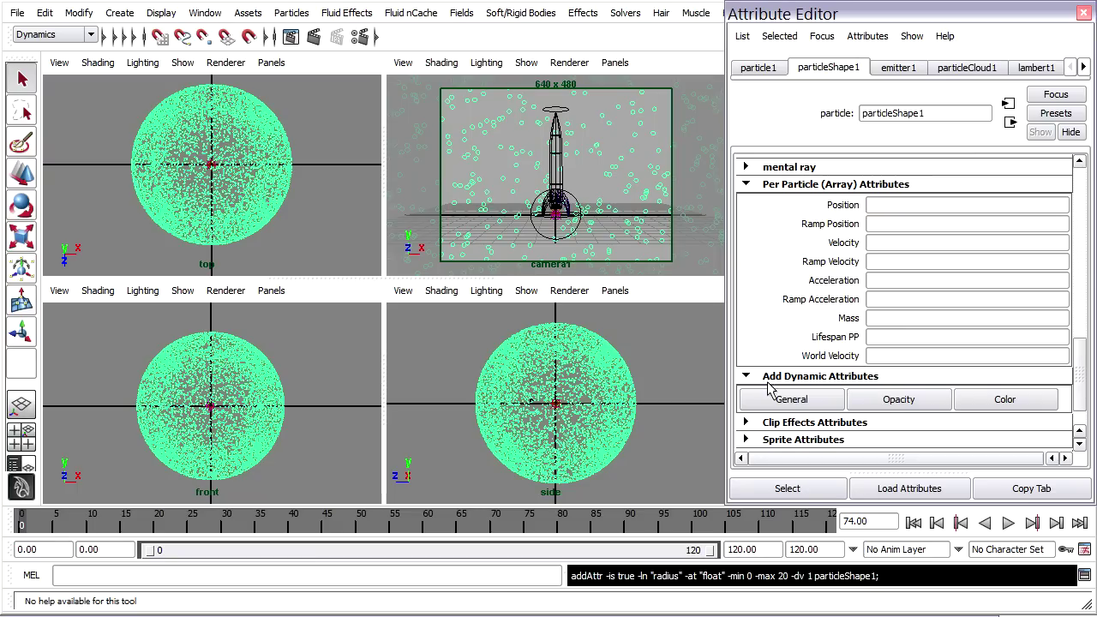
{"action": "left_click", "coordinate": [822, 401]}
{"action": "left_click_drag", "start_coordinate": [624, 78], "coordinate": [719, 46]}
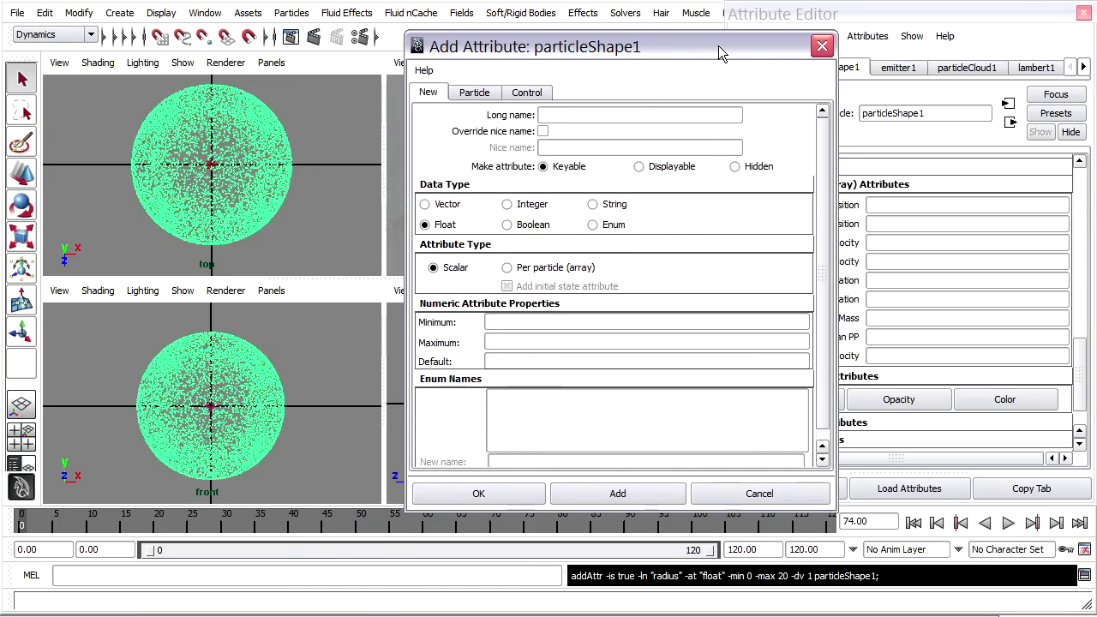
{"action": "left_click", "coordinate": [494, 95]}
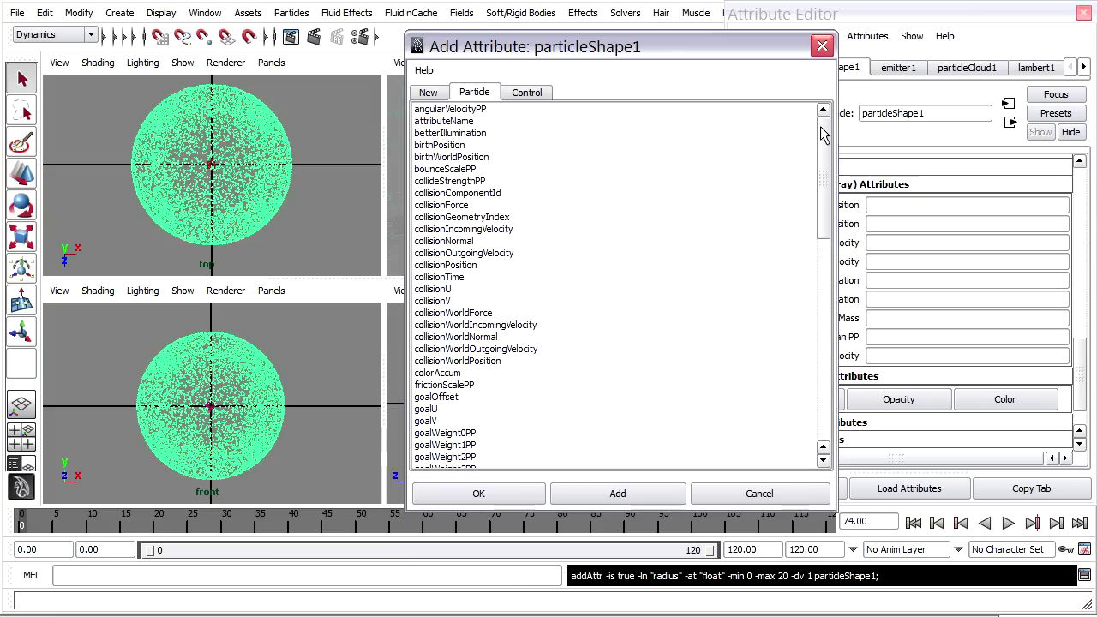
{"action": "scroll", "coordinate": [822, 146], "scroll_direction": "down", "scroll_amount": 1}
{"action": "left_click_drag", "start_coordinate": [821, 145], "coordinate": [821, 225]}
{"action": "left_click", "coordinate": [437, 385]}
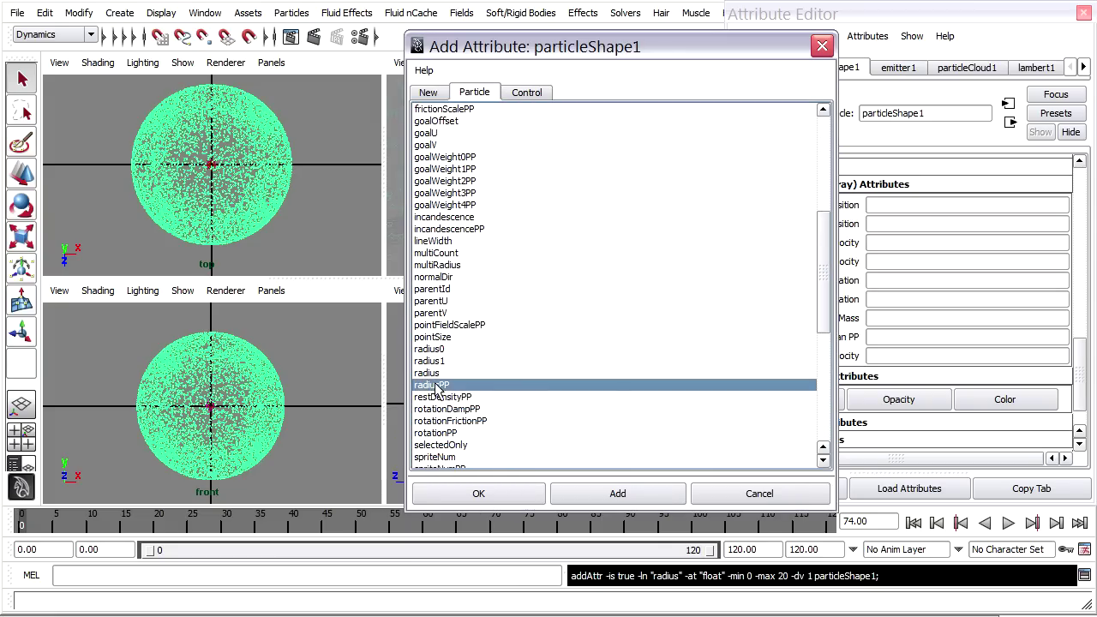
{"action": "left_click", "coordinate": [456, 495]}
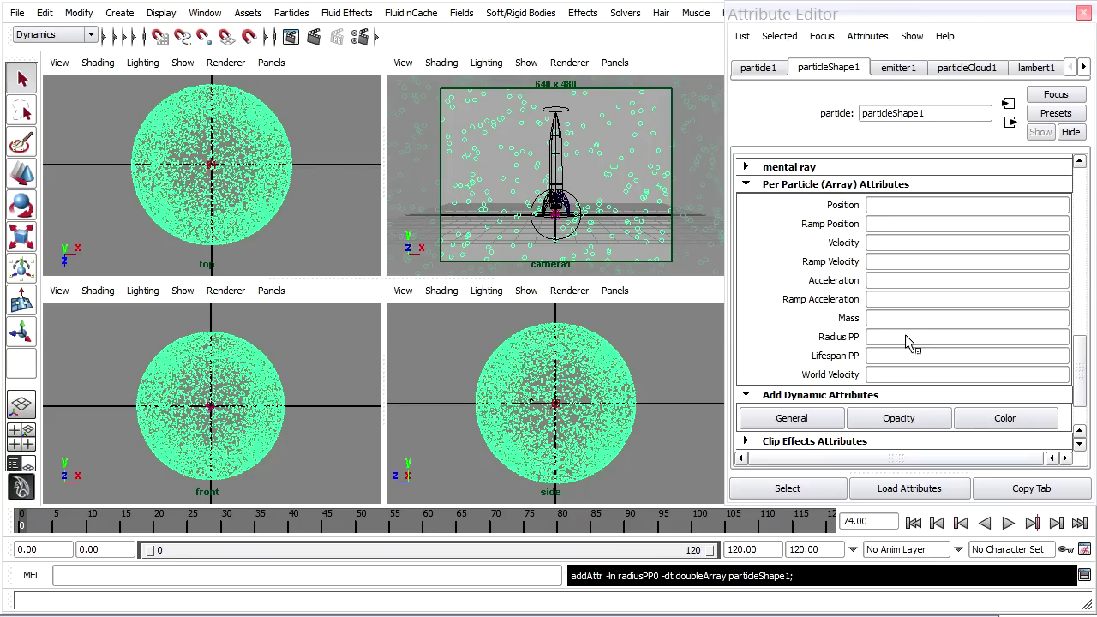
Start a creation expression for Radius PP and copy particleShape1.radiusPP into the expression text.
{"action": "left_click", "coordinate": [900, 67]}
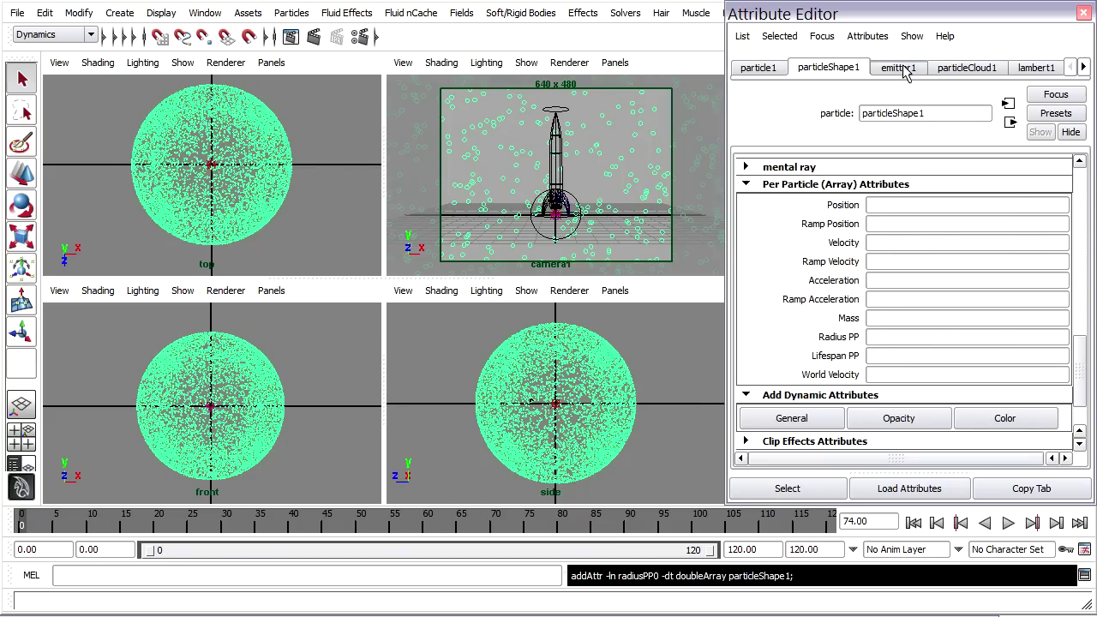
{"action": "left_click", "coordinate": [824, 67]}
{"action": "right_click", "coordinate": [904, 341]}
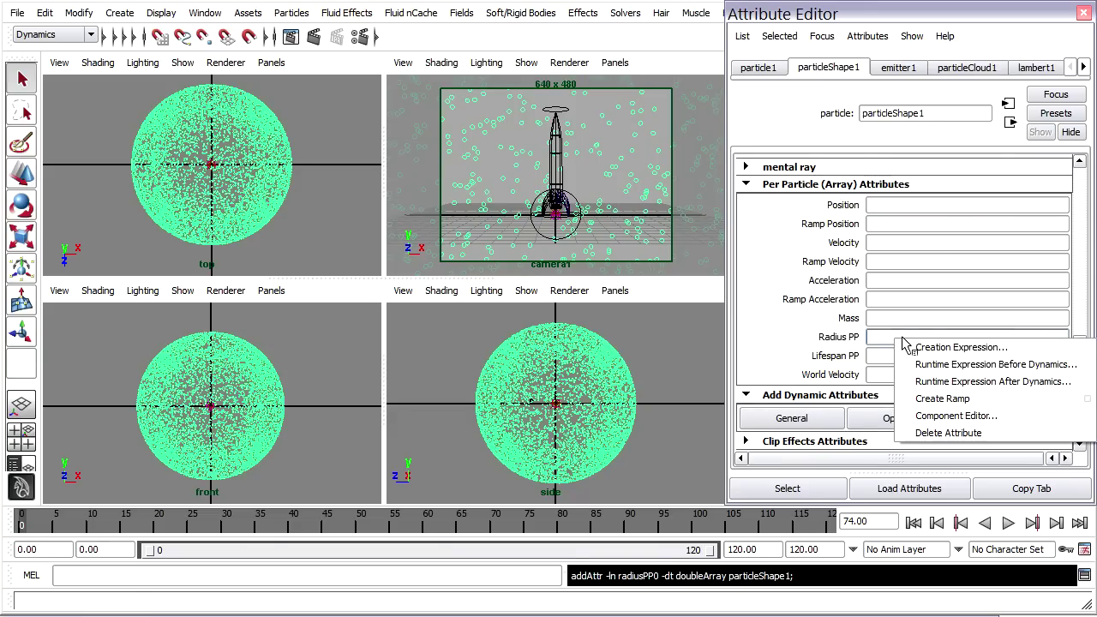
{"action": "left_click", "coordinate": [1034, 351]}
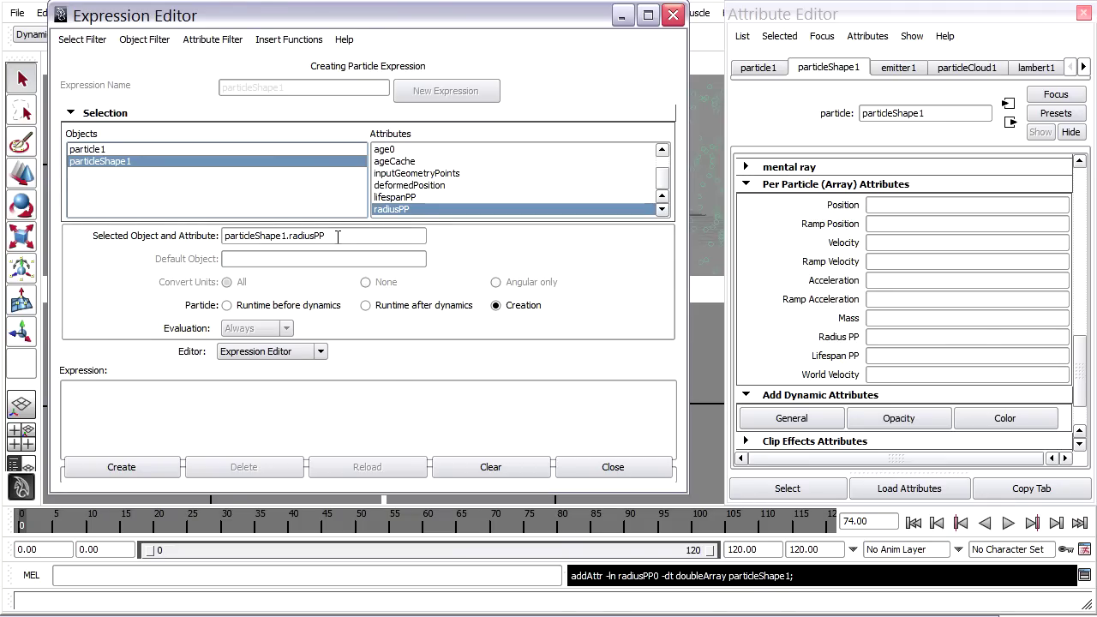
{"action": "triple_click", "coordinate": [328, 236]}
{"action": "key", "text": "ctrl+c"}
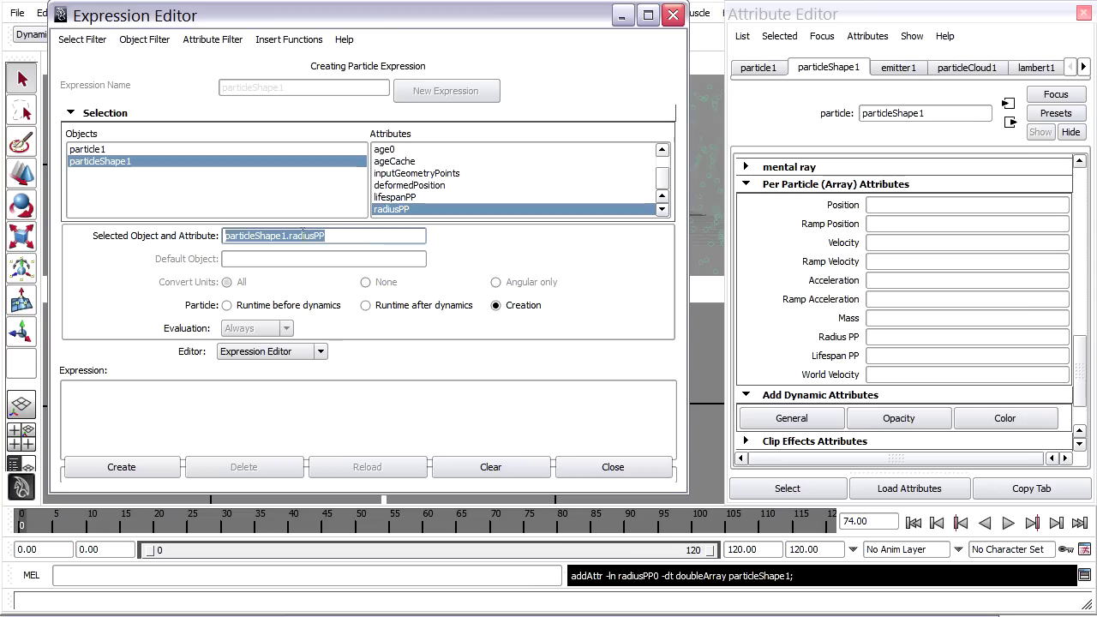
{"action": "left_click", "coordinate": [224, 413]}
{"action": "key", "text": "ctrl+v"}
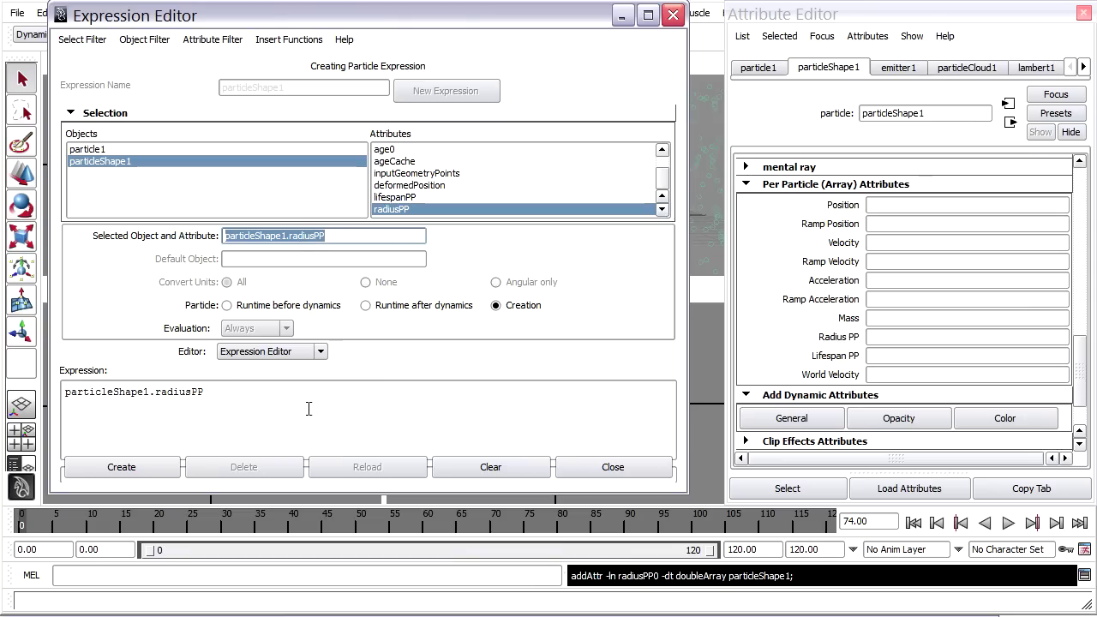
Complete the expression as particleShape1.radiusPP=rand(.1,.5);, create it, and minimize the Expression Editor.
{"action": "left_click", "coordinate": [254, 424]}
{"action": "scroll", "coordinate": [266, 426], "scroll_direction": "up", "scroll_amount": 2, "text": "ctrl"}
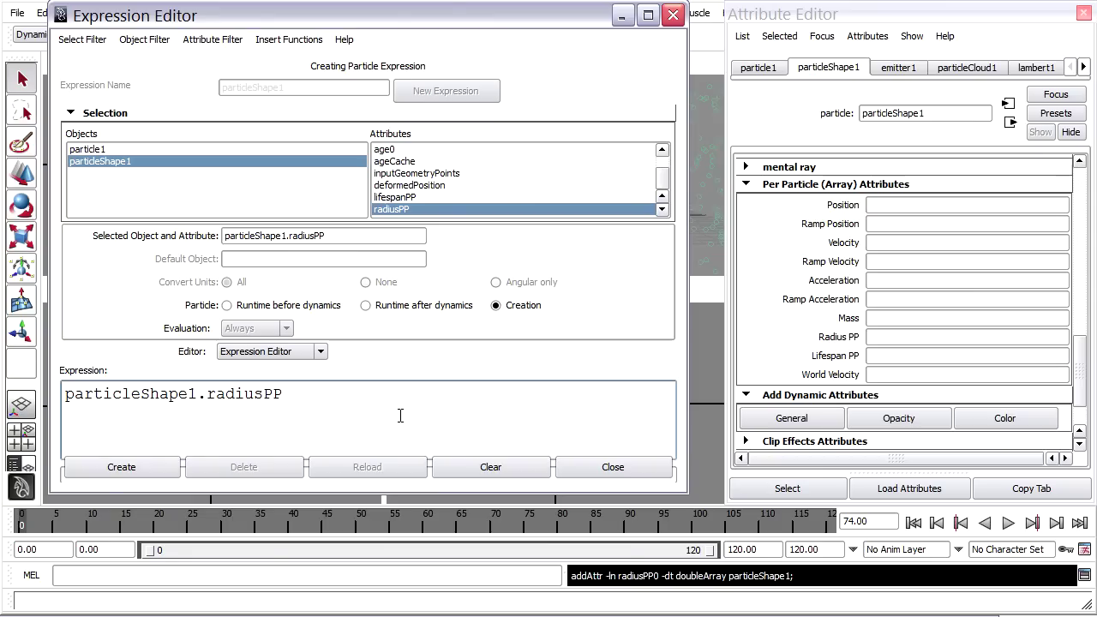
{"action": "type", "text": "="}
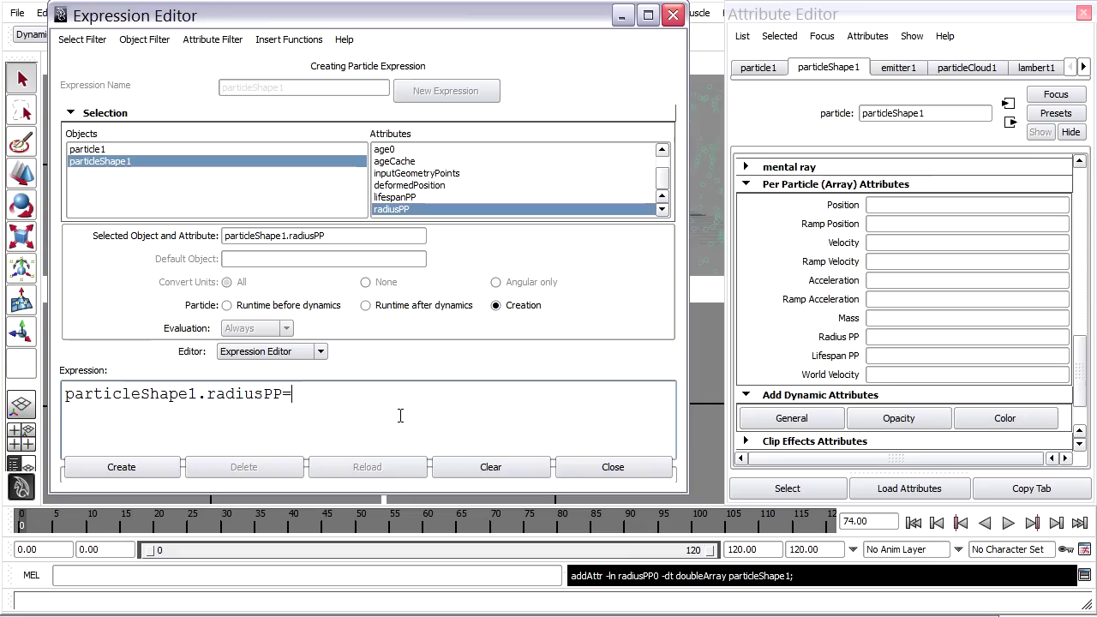
{"action": "type", "text": "rand(.1"}
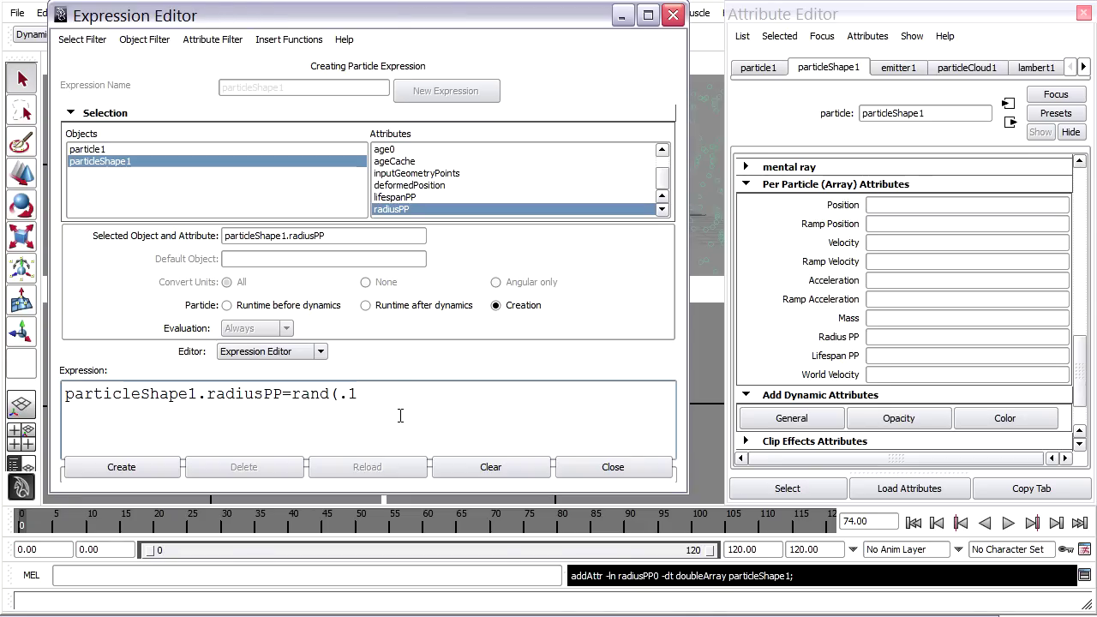
{"action": "type", "text": ",.5);"}
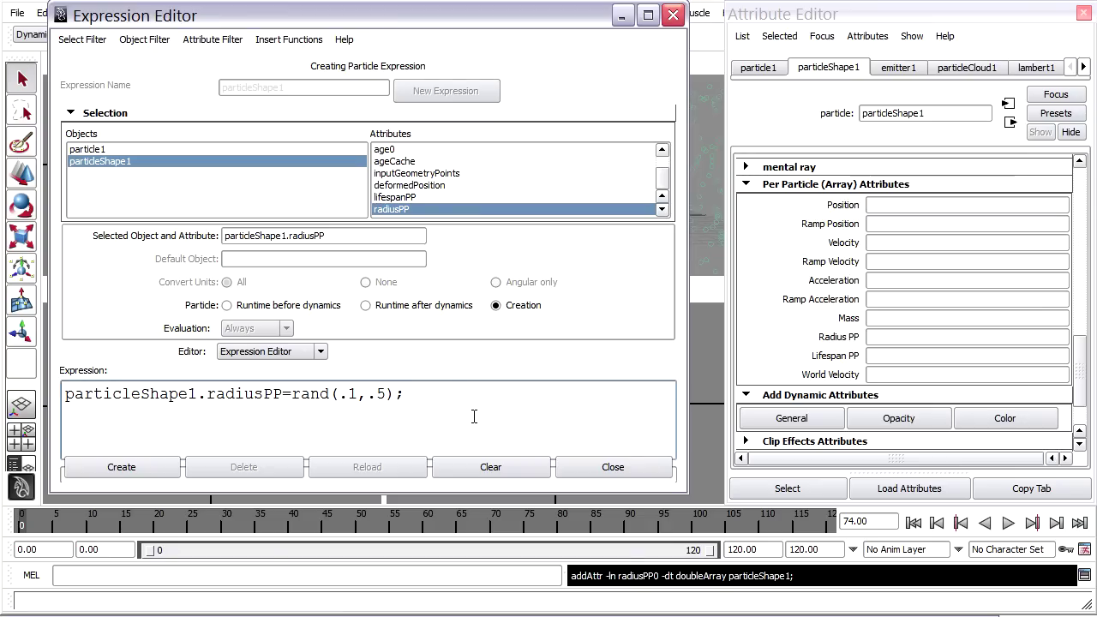
{"action": "left_click", "coordinate": [143, 469]}
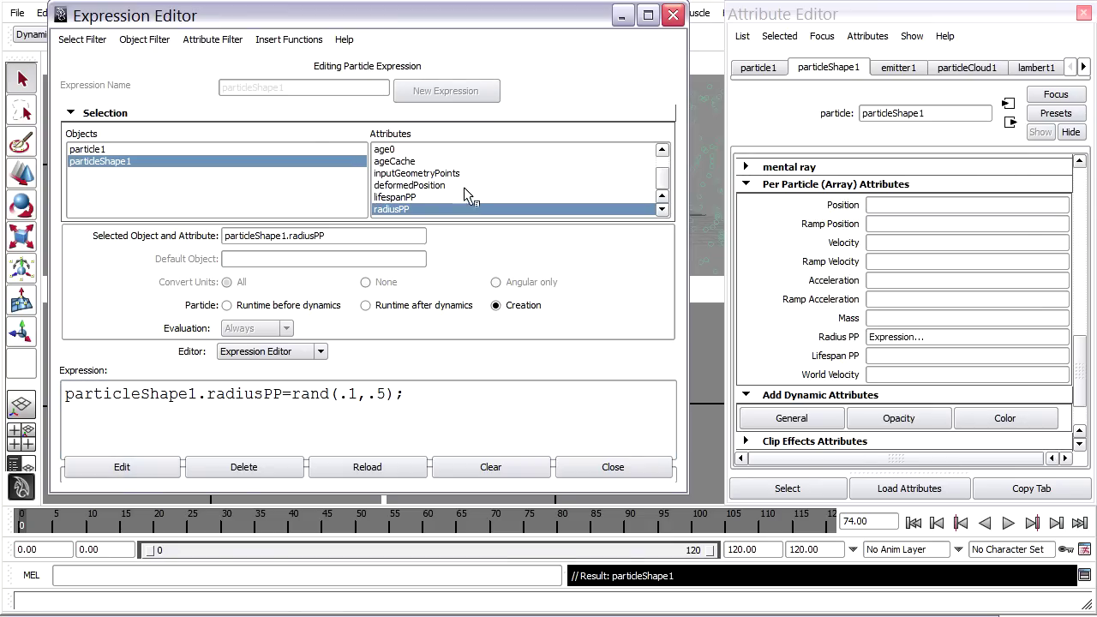
{"action": "left_click", "coordinate": [623, 17]}
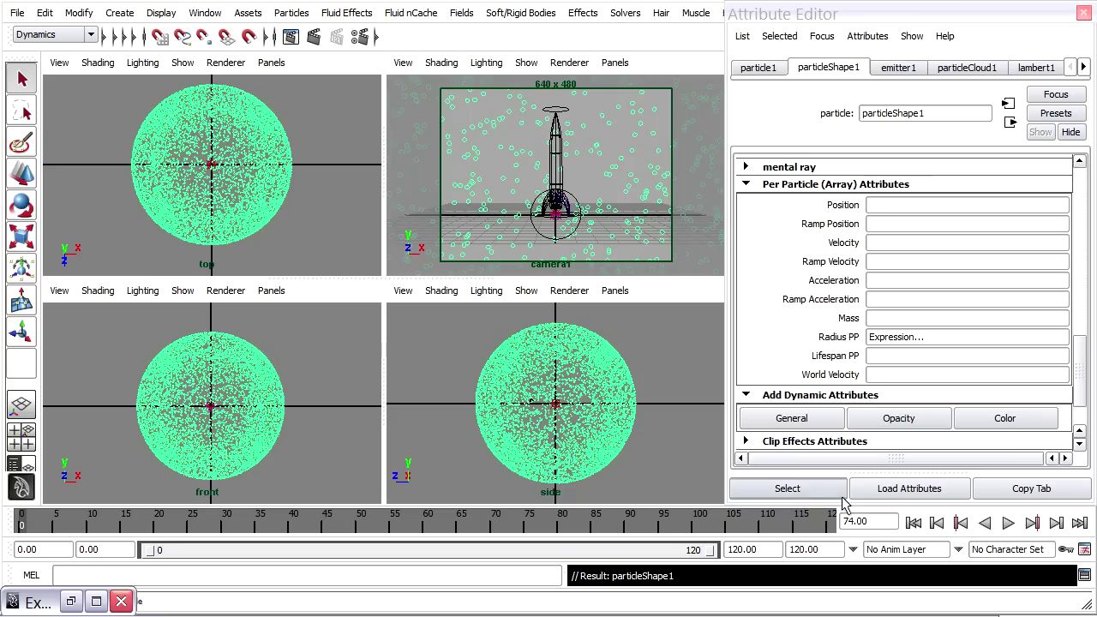
Rewind to the first frame and play the simulation briefly to check the randomized particle radii.
{"action": "left_click", "coordinate": [914, 523]}
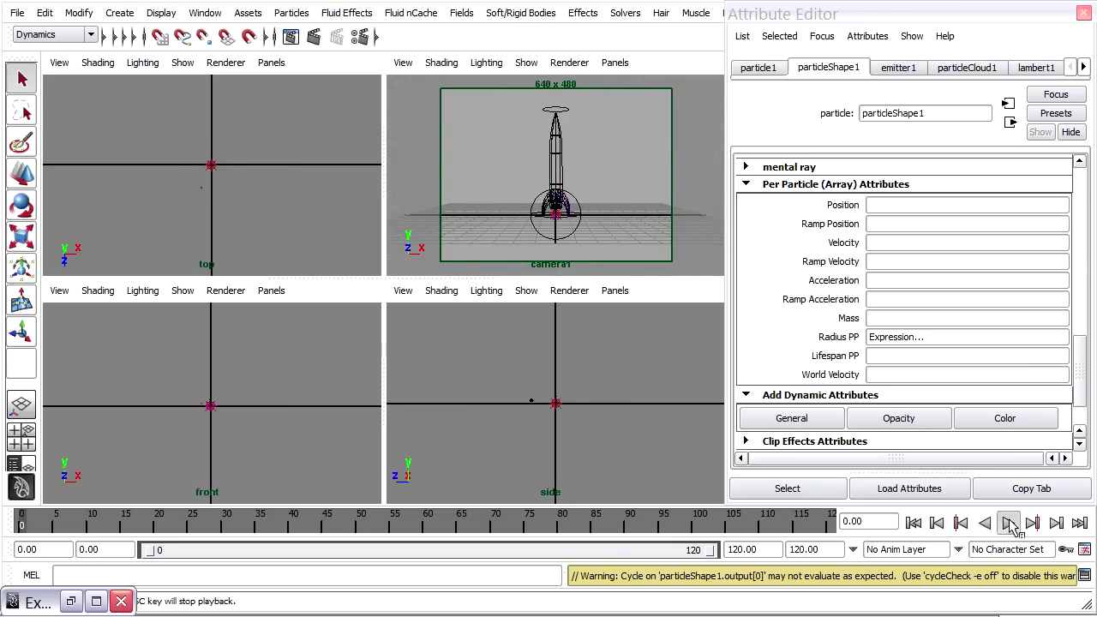
{"action": "left_click", "coordinate": [1009, 523]}
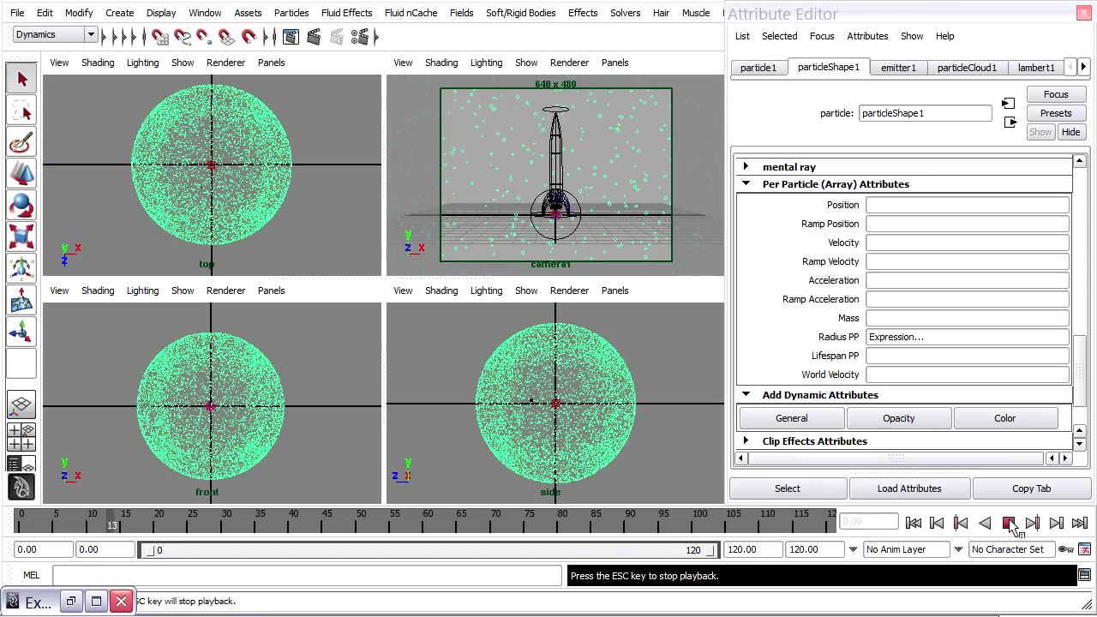
{"action": "left_click", "coordinate": [1009, 523]}
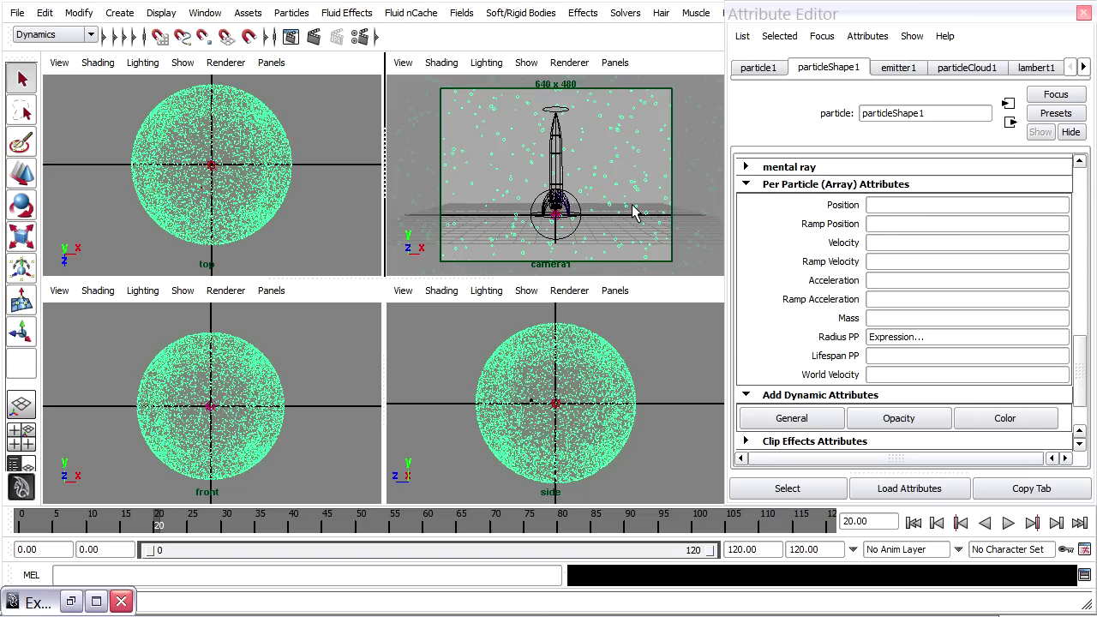
Maximize the camera1 view and replay the simulation from the first frame to compare particle sizes between runs.
{"action": "key", "text": "space"}
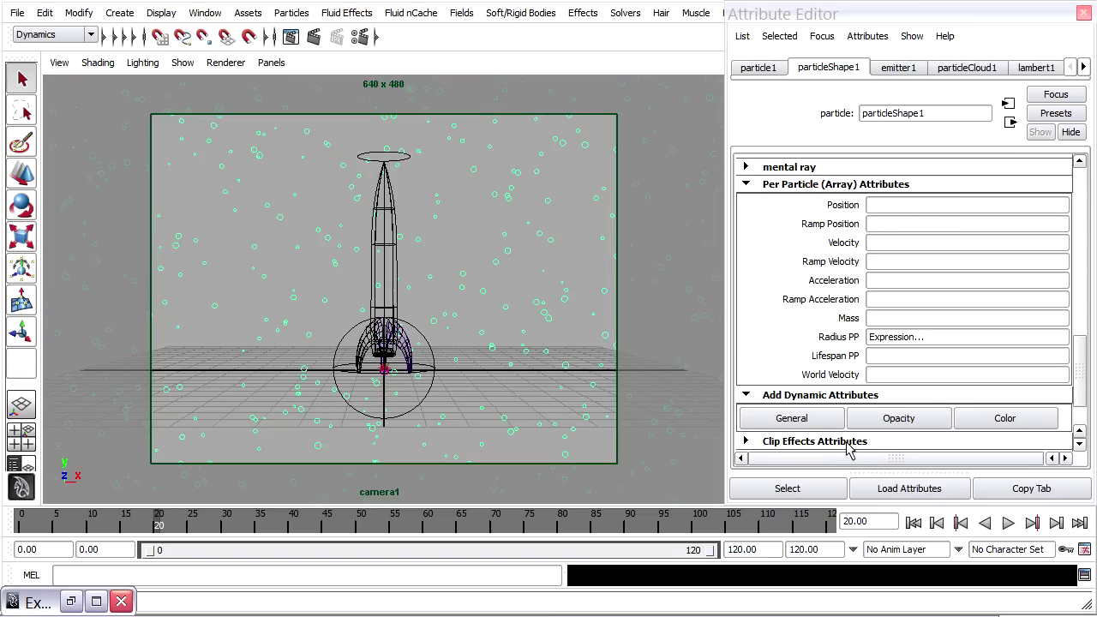
{"action": "left_click", "coordinate": [913, 523]}
{"action": "left_click", "coordinate": [1008, 523]}
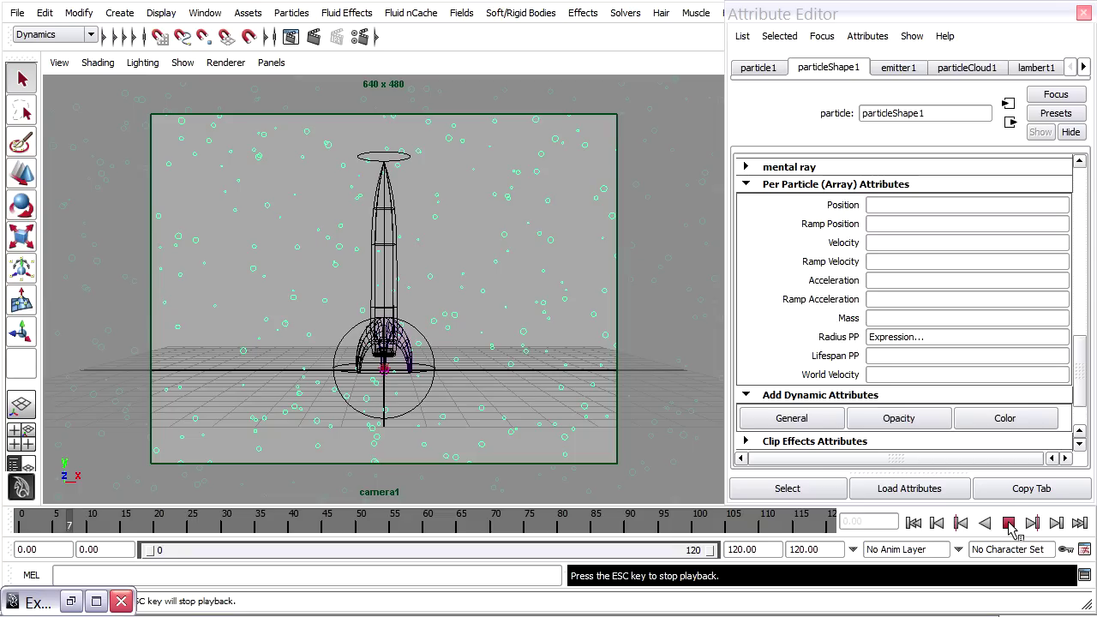
{"action": "left_click", "coordinate": [915, 523]}
{"action": "key", "text": "alt+v"}
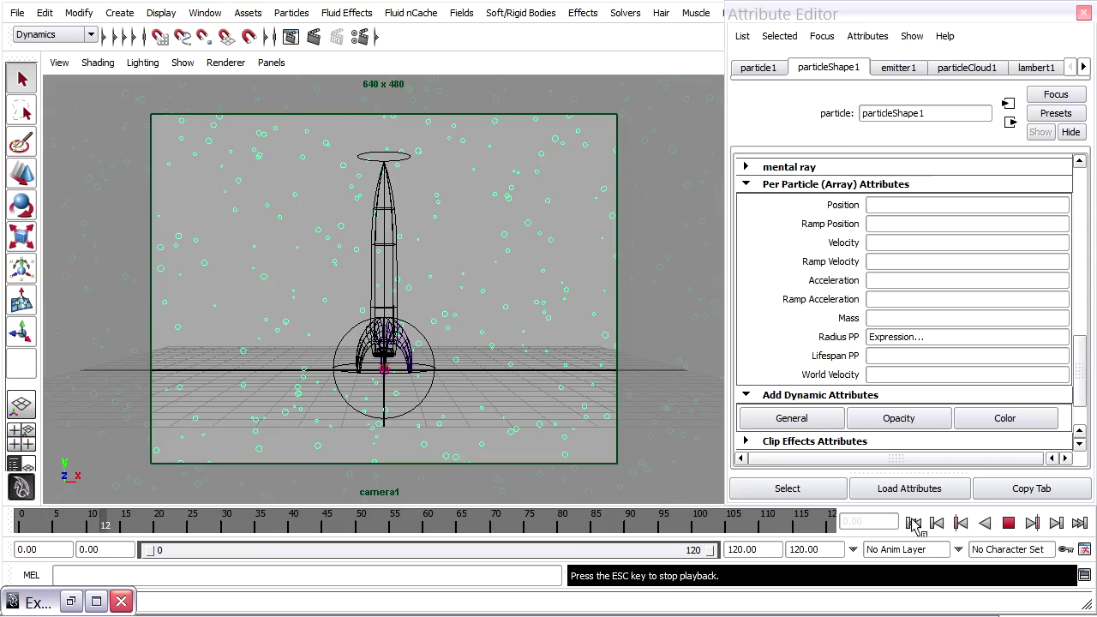
{"action": "left_click", "coordinate": [914, 525]}
{"action": "left_click", "coordinate": [914, 525]}
{"action": "left_click", "coordinate": [1010, 524]}
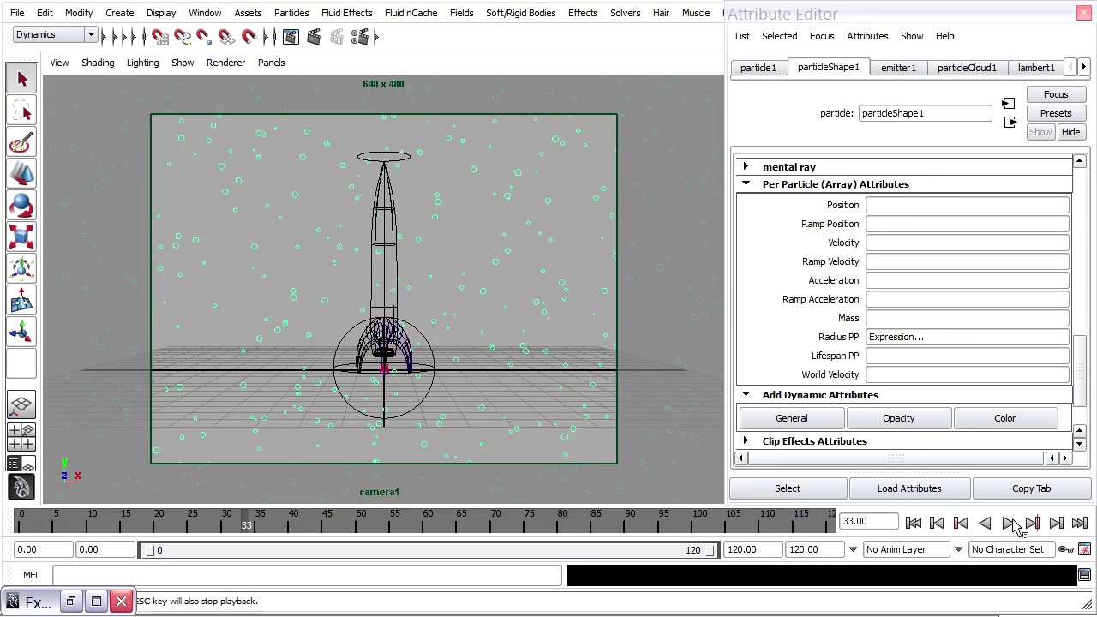
Add the line seed(particleShape1.particleId); above the rand line in the Radius PP creation expression.
{"action": "right_click", "coordinate": [961, 344]}
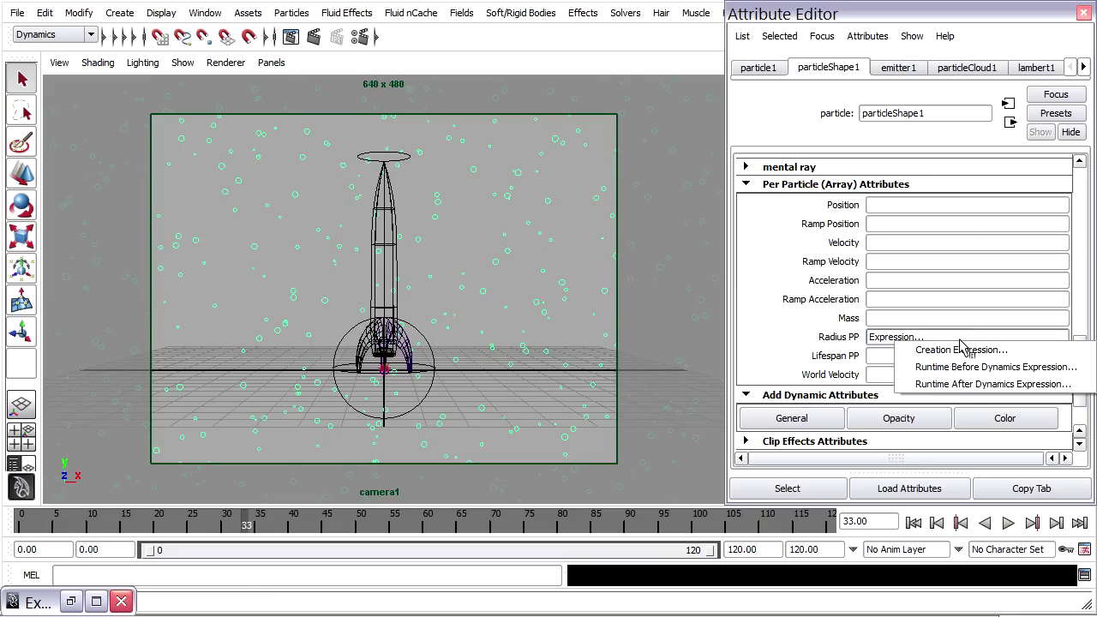
{"action": "left_click", "coordinate": [985, 351]}
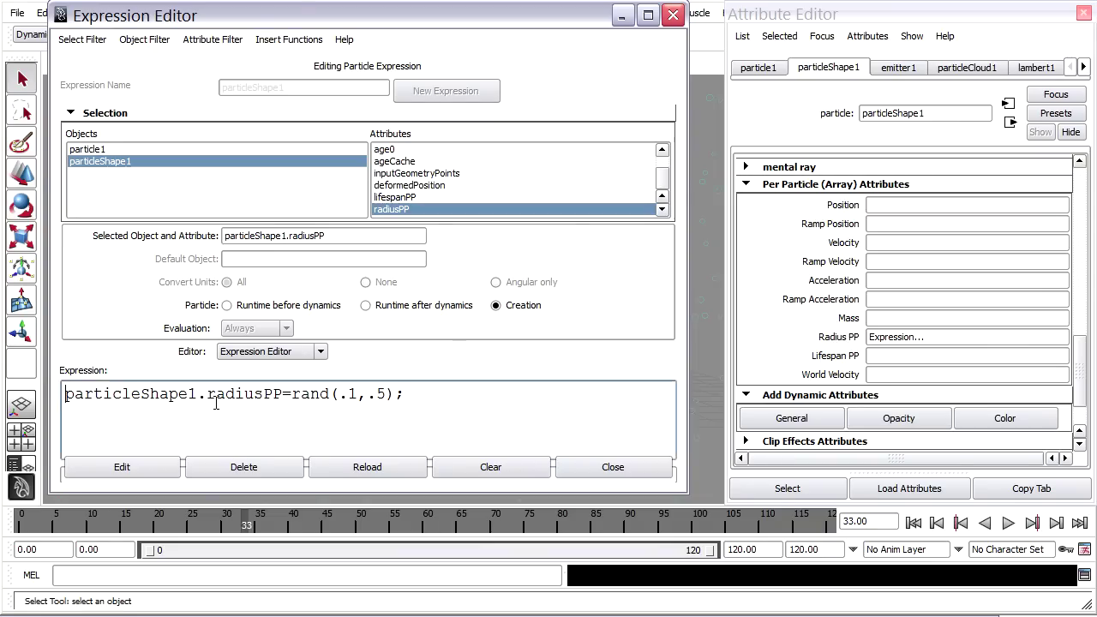
{"action": "key", "text": "Return"}
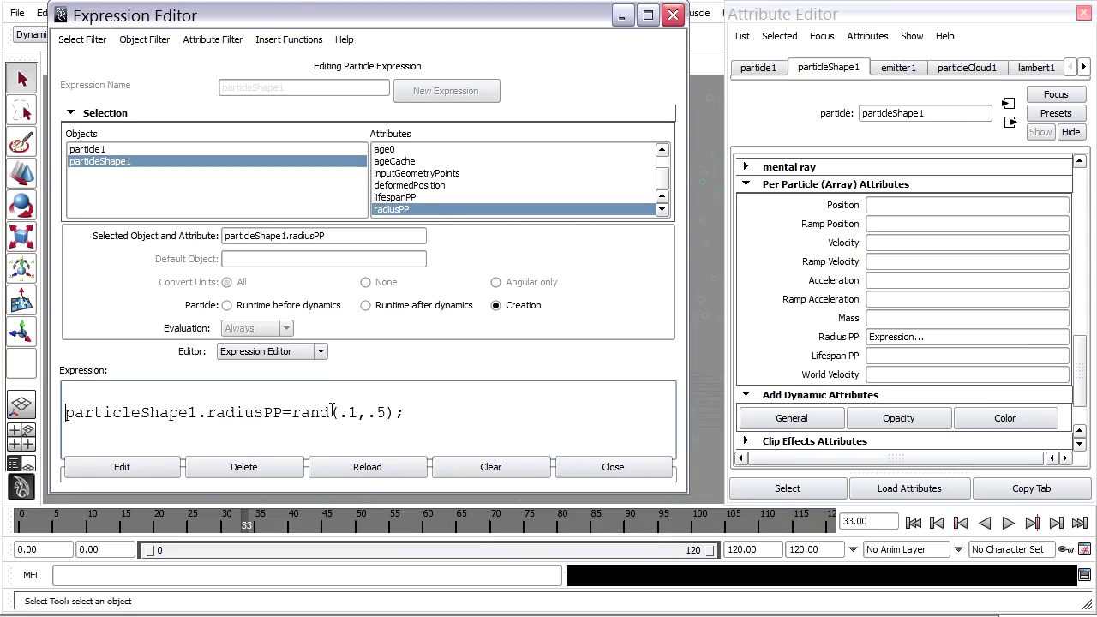
{"action": "type", "text": "seed("}
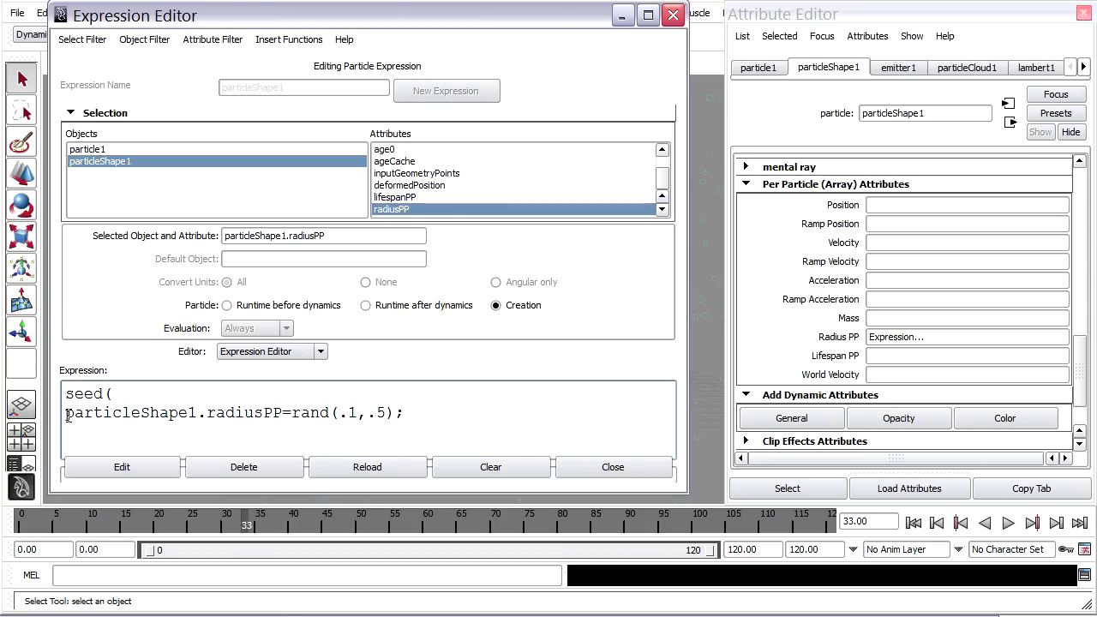
{"action": "left_click_drag", "start_coordinate": [68, 415], "coordinate": [205, 418]}
{"action": "key", "text": "ctrl+c"}
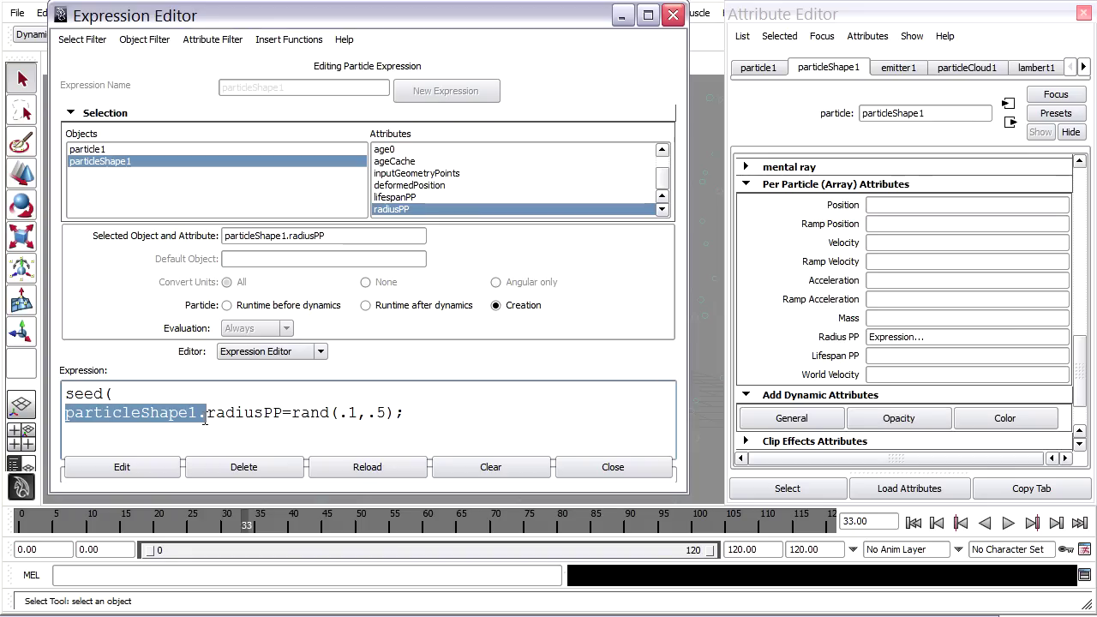
{"action": "left_click", "coordinate": [150, 394]}
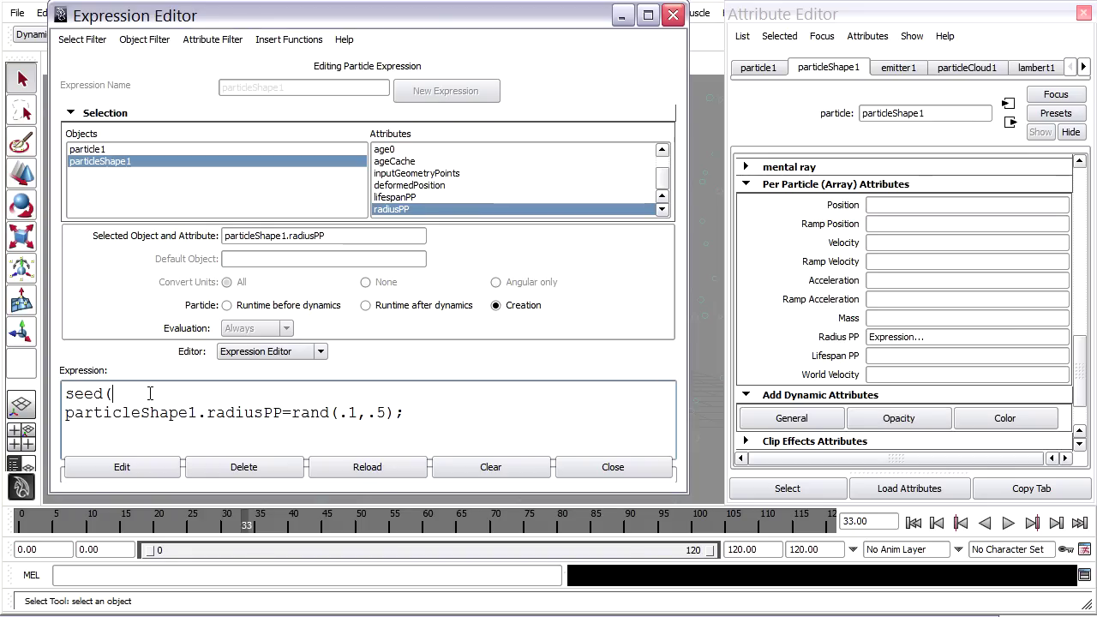
{"action": "key", "text": "ctrl+v"}
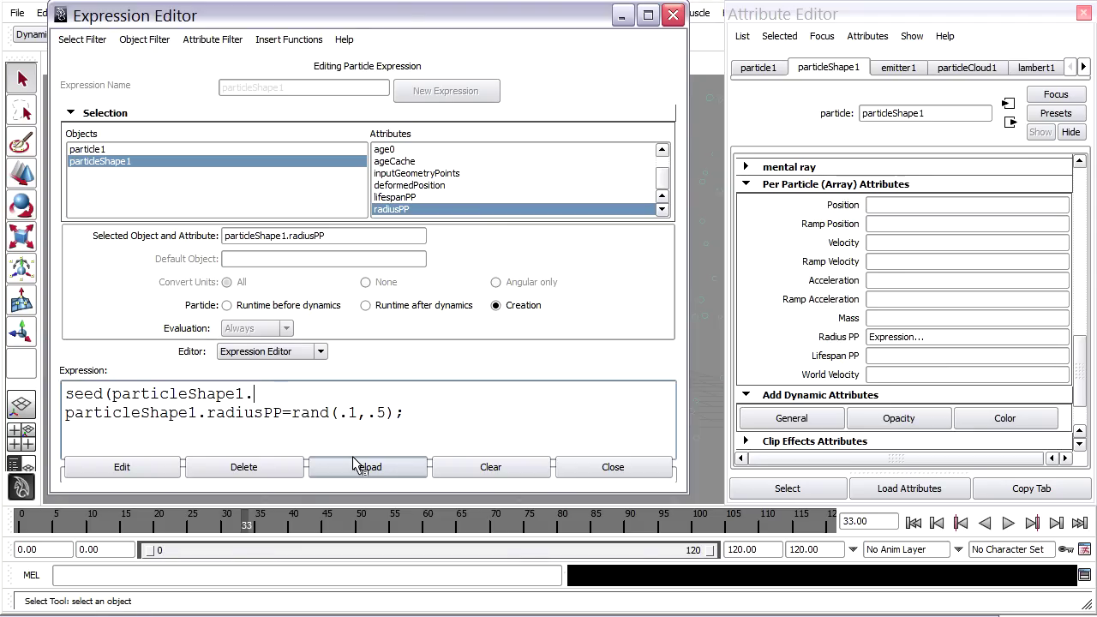
{"action": "type", "text": "particleId);"}
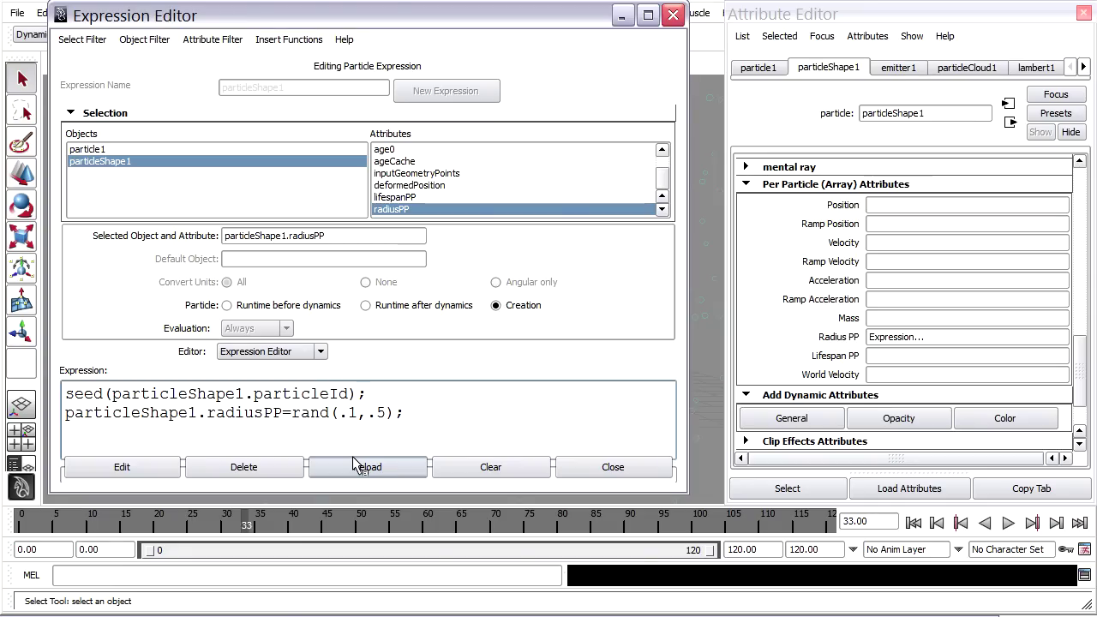
Apply the edited creation expression and minimize the Expression Editor.
{"action": "left_click", "coordinate": [141, 464]}
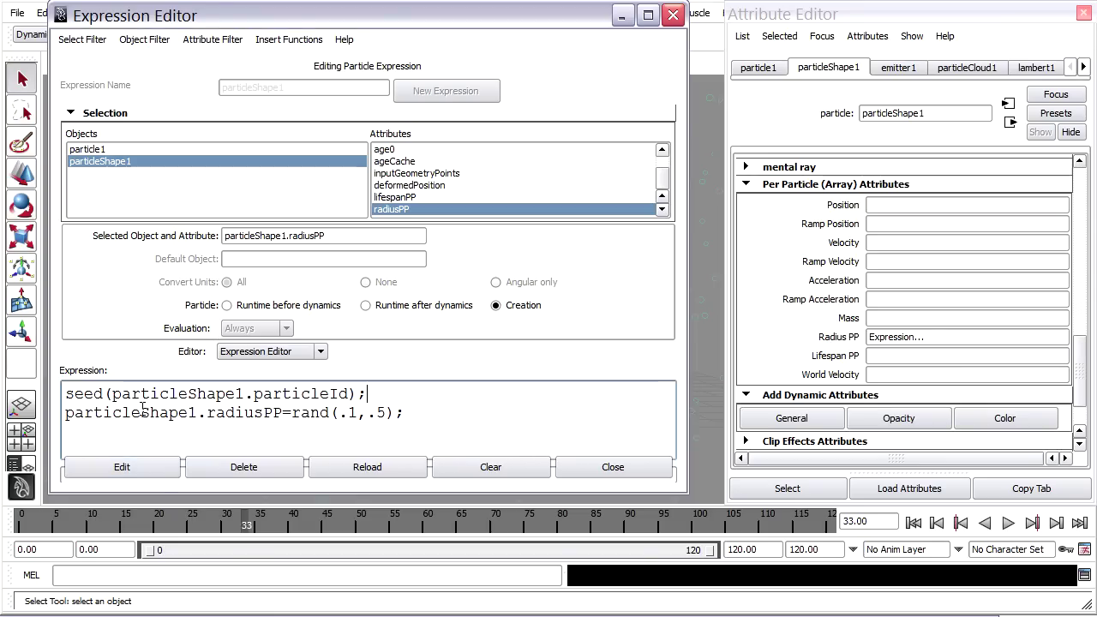
{"action": "left_click", "coordinate": [154, 468]}
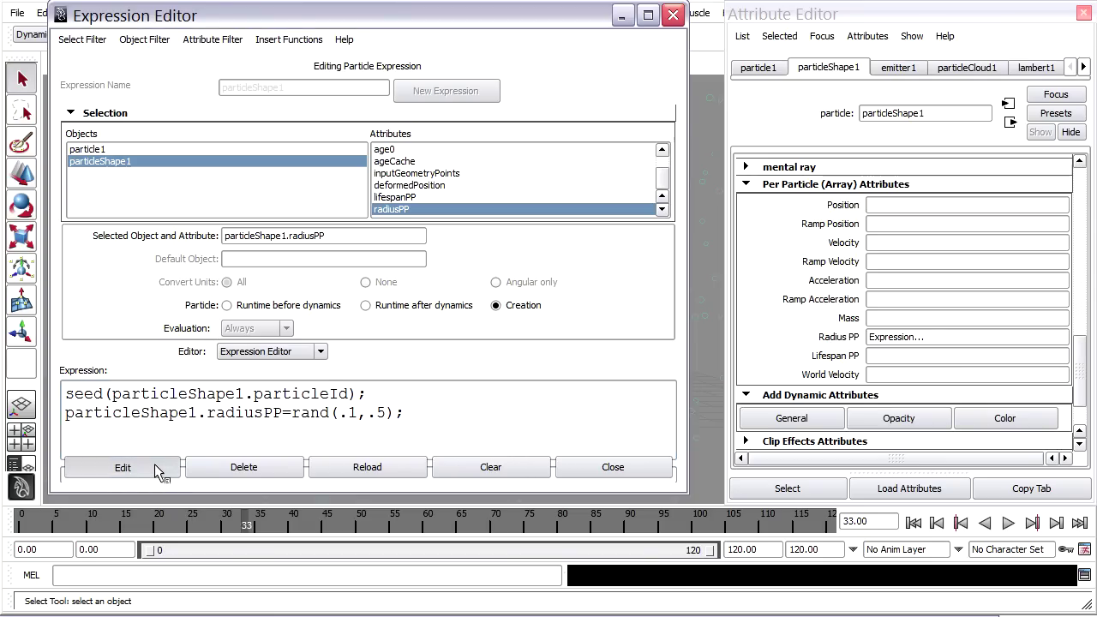
{"action": "left_click", "coordinate": [621, 17]}
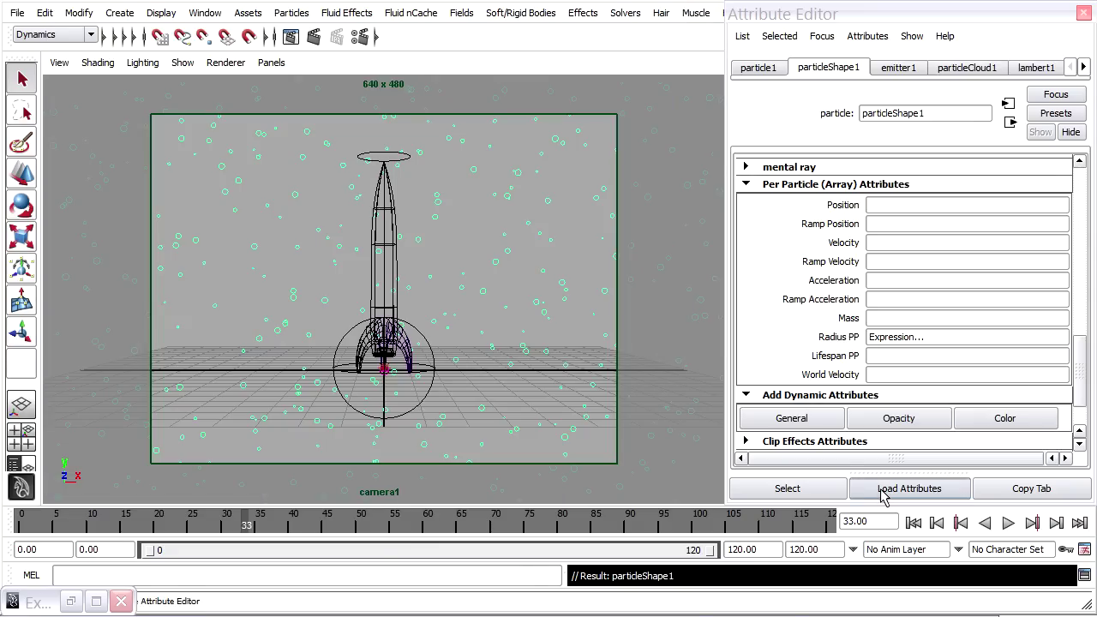
Replay the simulation several times from the first frame to check whether the particle radii stay the same between runs.
{"action": "left_click", "coordinate": [914, 523]}
{"action": "left_click", "coordinate": [1009, 524]}
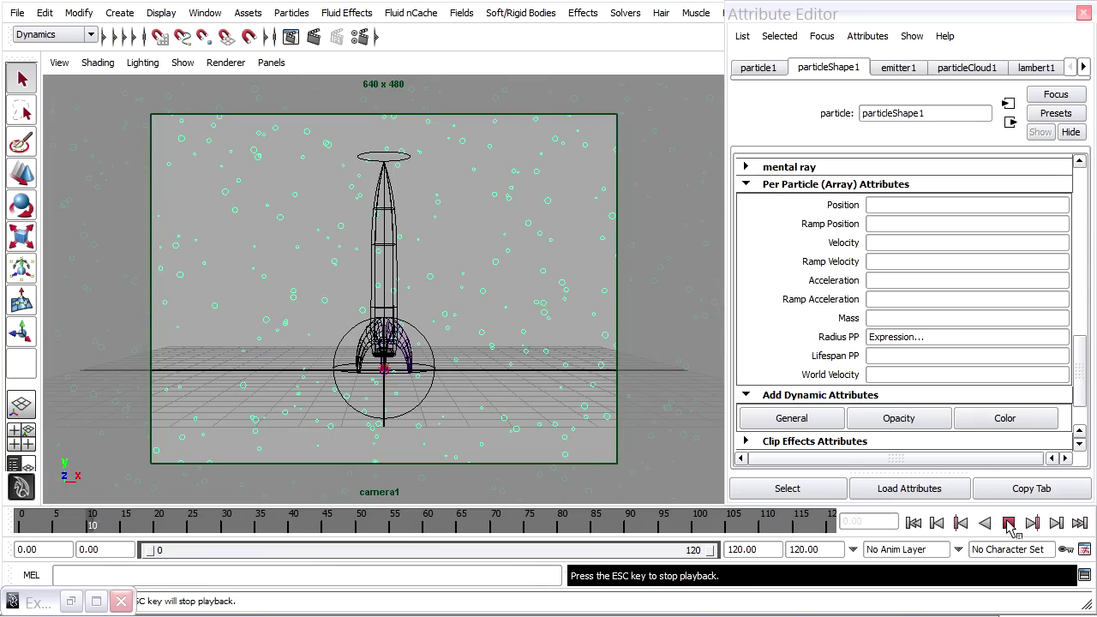
{"action": "left_click", "coordinate": [914, 524]}
{"action": "left_click", "coordinate": [914, 523]}
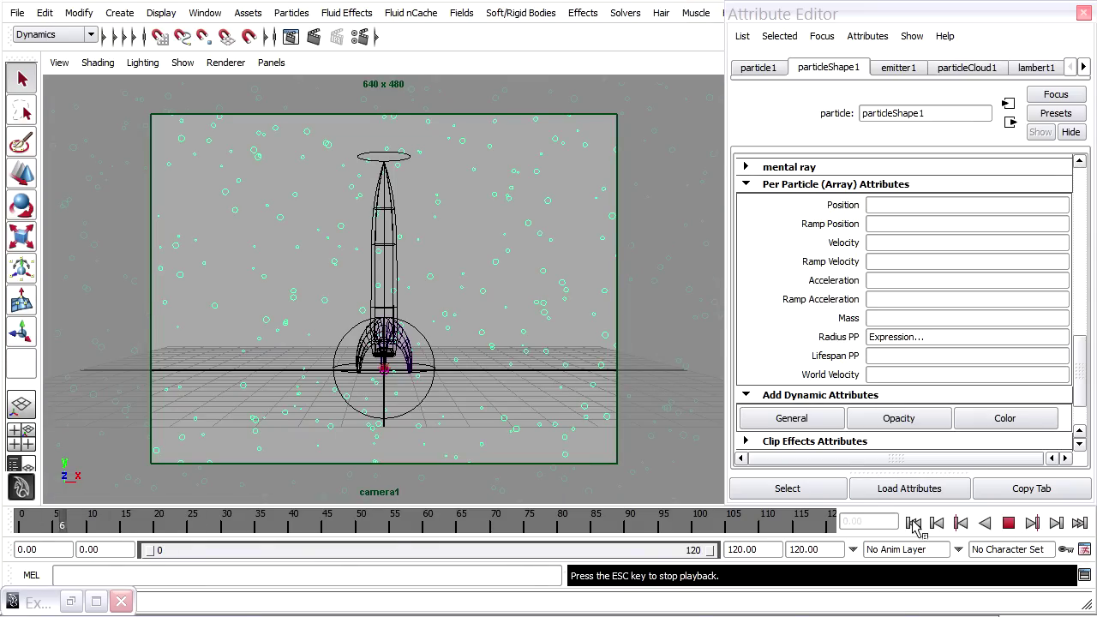
{"action": "left_click", "coordinate": [914, 524]}
{"action": "left_click", "coordinate": [914, 524]}
{"action": "left_click", "coordinate": [914, 524]}
{"action": "left_click", "coordinate": [1010, 524]}
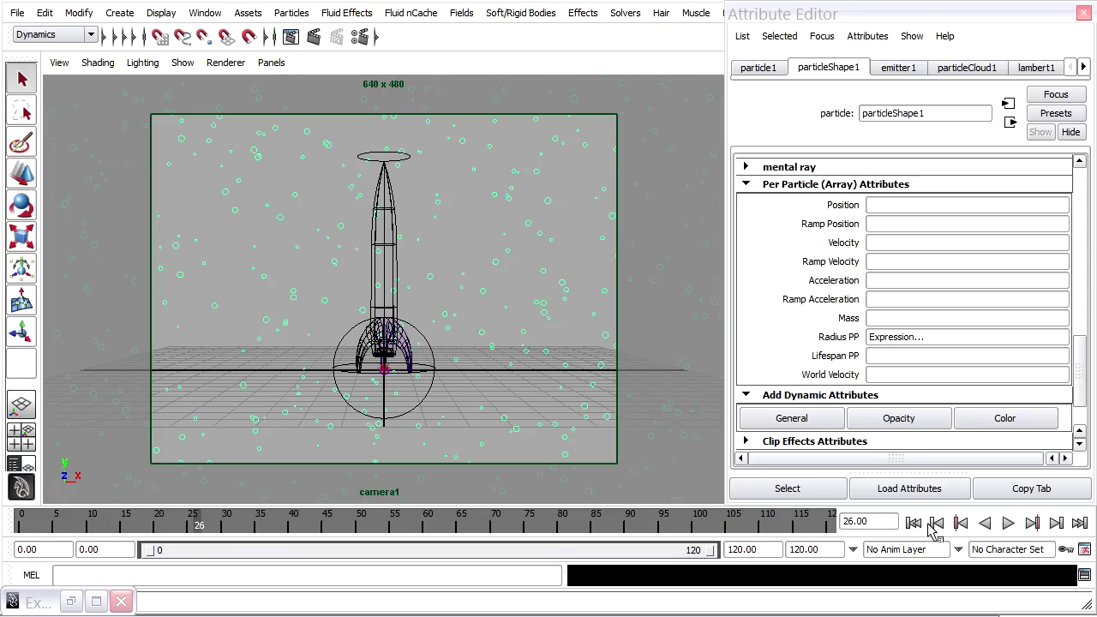
Play the simulation from the first frame to frame 16 and render that frame from camera1 with Maya Software.
{"action": "left_click", "coordinate": [914, 524]}
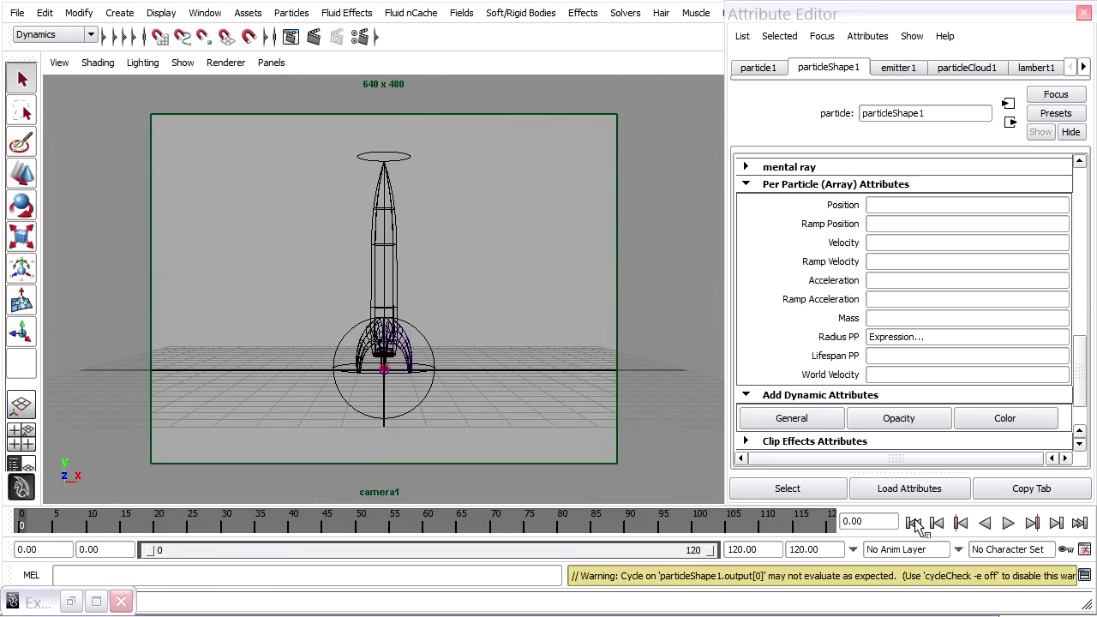
{"action": "left_click", "coordinate": [1008, 524]}
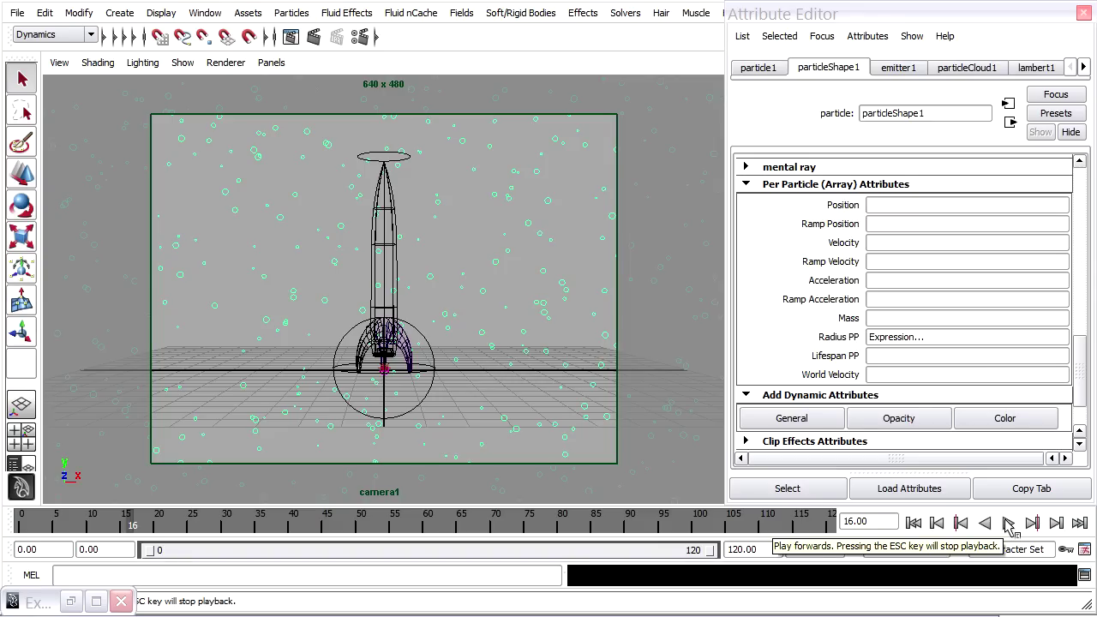
{"action": "left_click", "coordinate": [314, 37]}
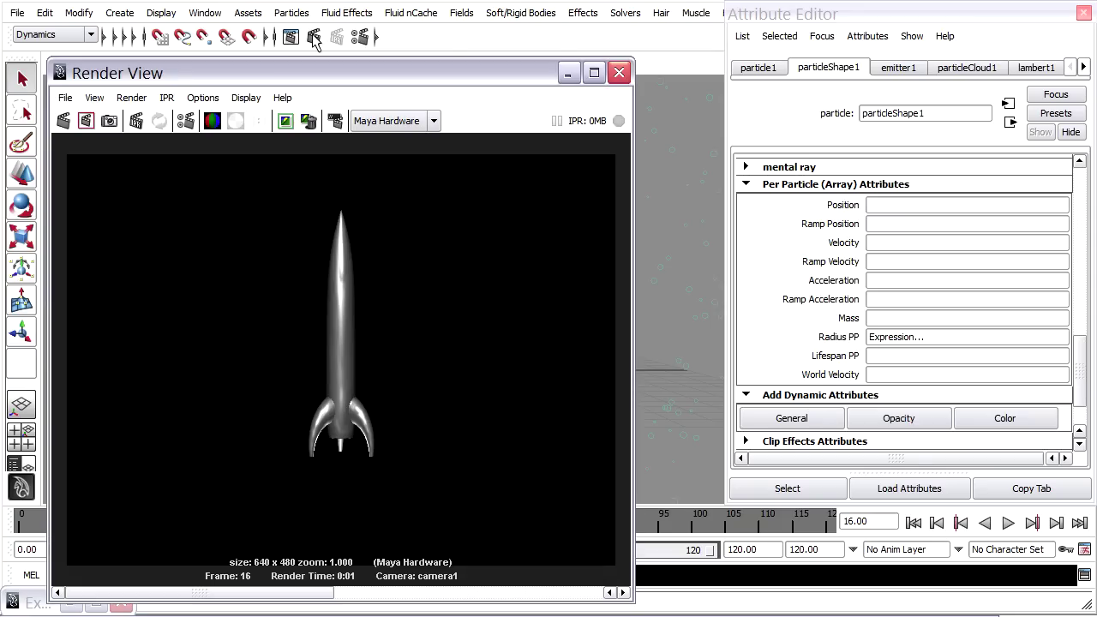
{"action": "left_click", "coordinate": [394, 129]}
{"action": "left_click", "coordinate": [394, 147]}
{"action": "left_click", "coordinate": [63, 121]}
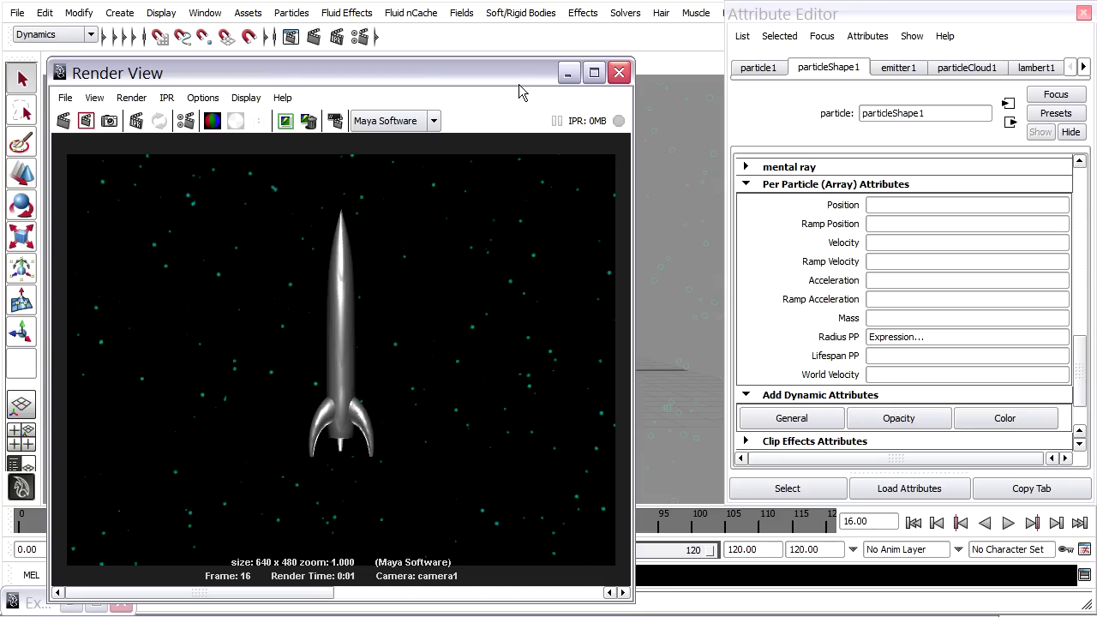
Move the Render View aside and assign a new volumetric Particle Cloud material to the star particles.
{"action": "left_click_drag", "start_coordinate": [515, 83], "coordinate": [375, 71]}
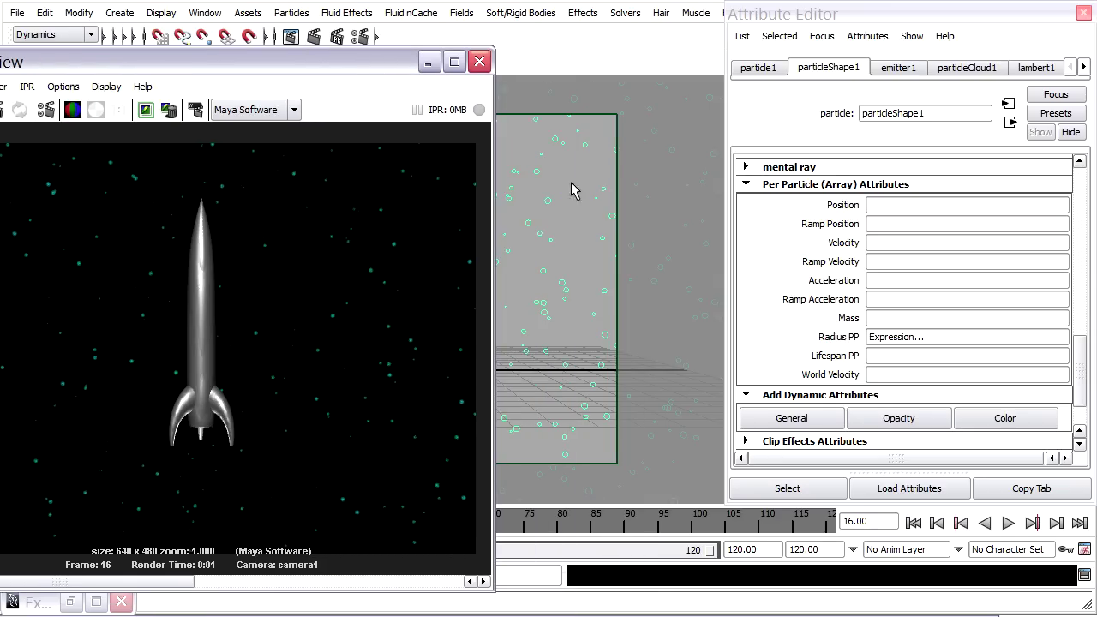
{"action": "right_click", "coordinate": [531, 227]}
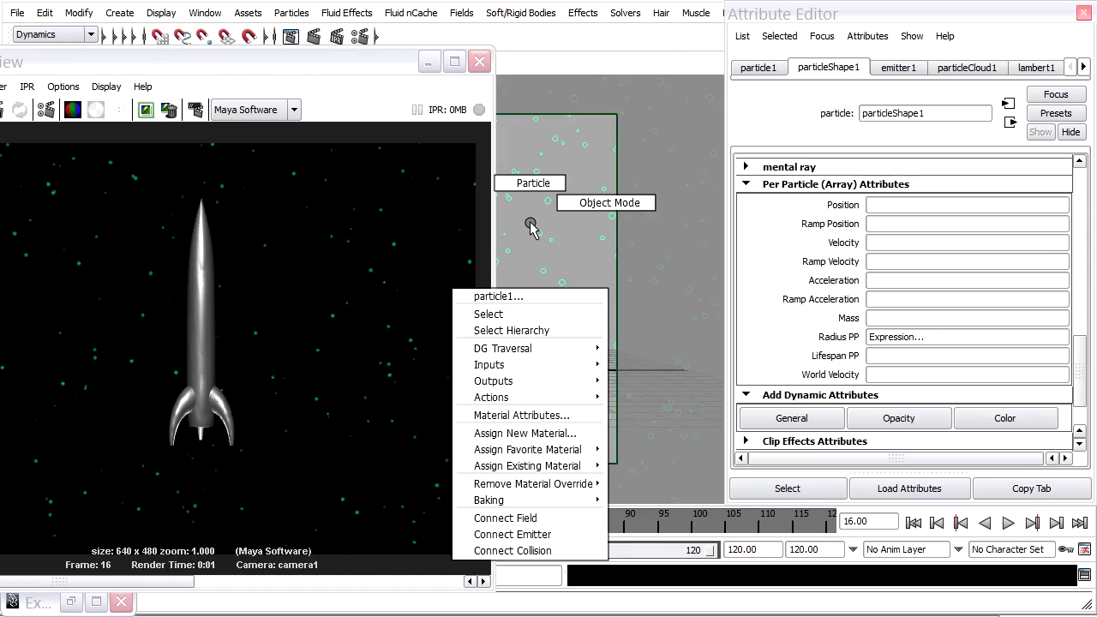
{"action": "left_click", "coordinate": [536, 435]}
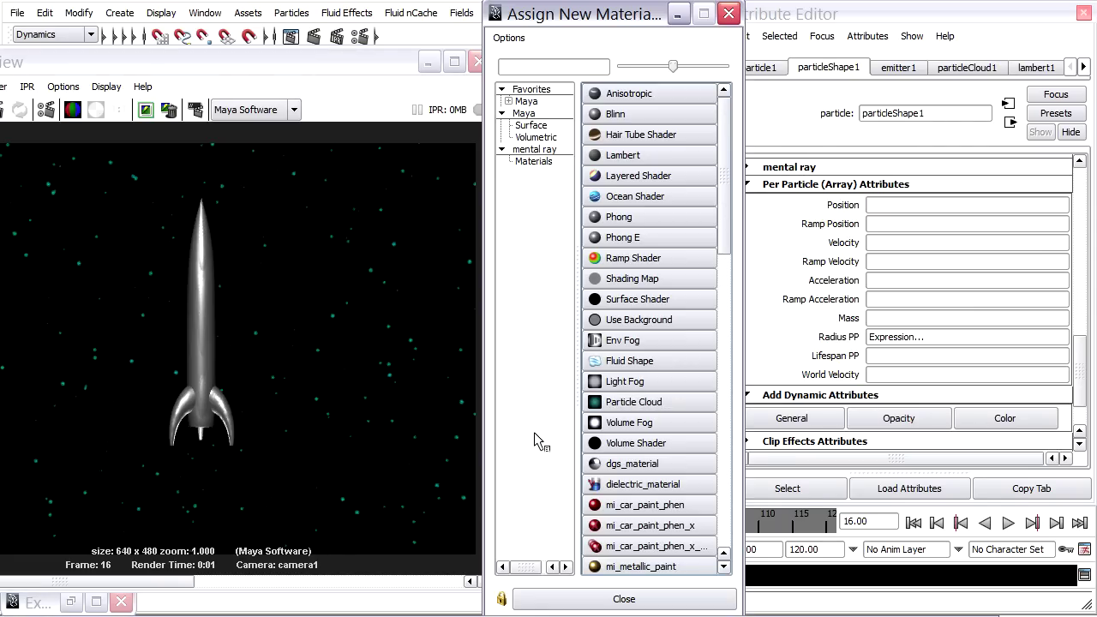
{"action": "left_click", "coordinate": [534, 139]}
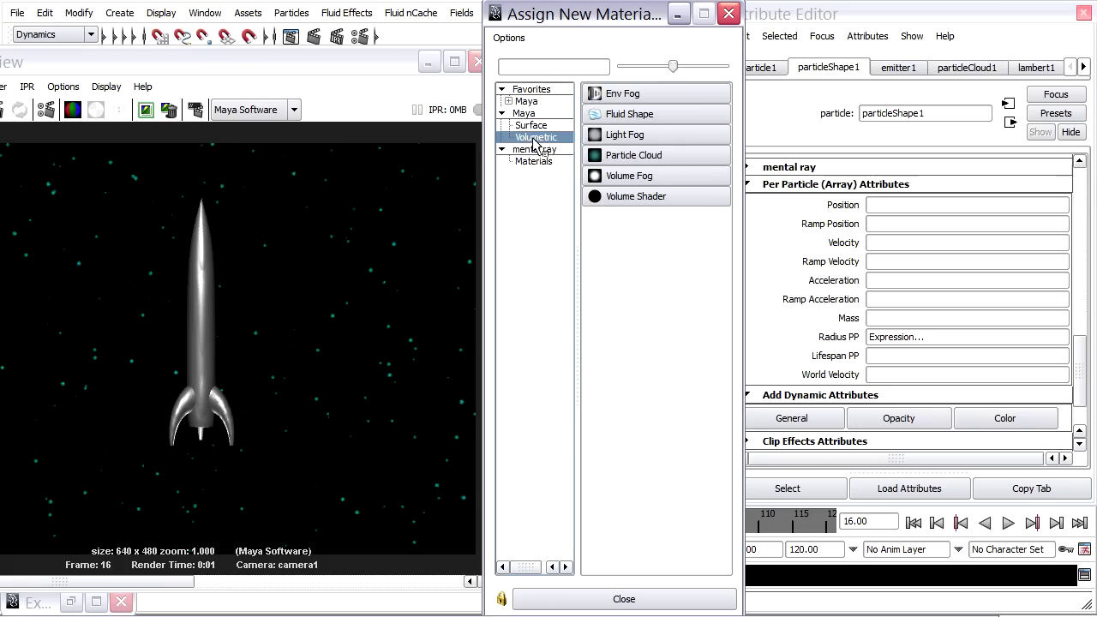
{"action": "left_click", "coordinate": [691, 158]}
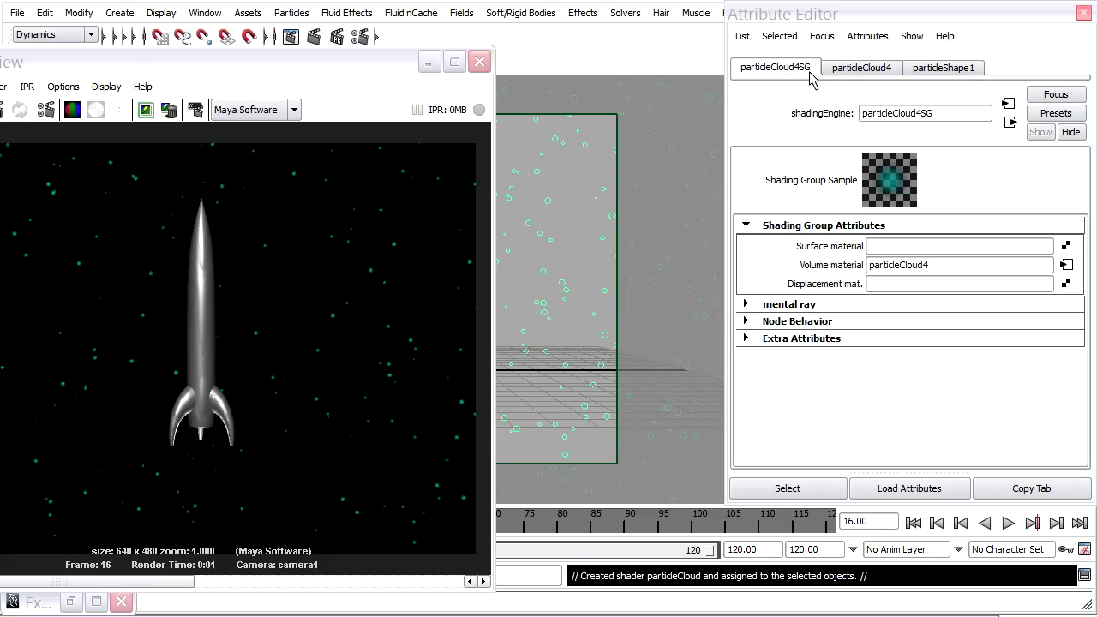
Rename the new particle cloud material as starShader.
{"action": "left_click", "coordinate": [896, 68]}
{"action": "double_click", "coordinate": [939, 113]}
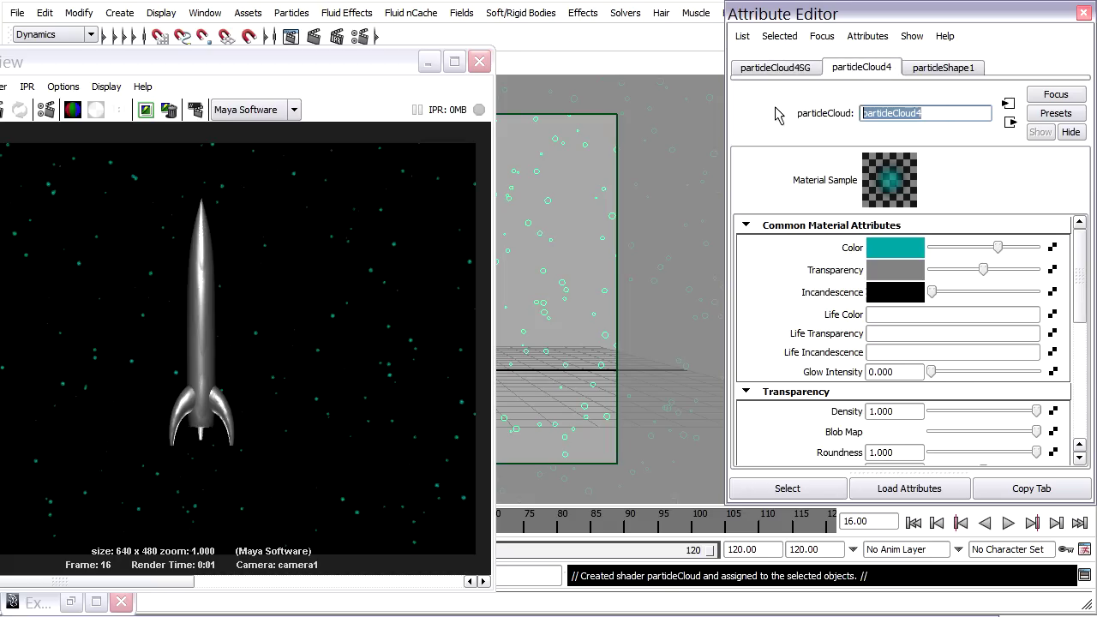
{"action": "type", "text": "st"}
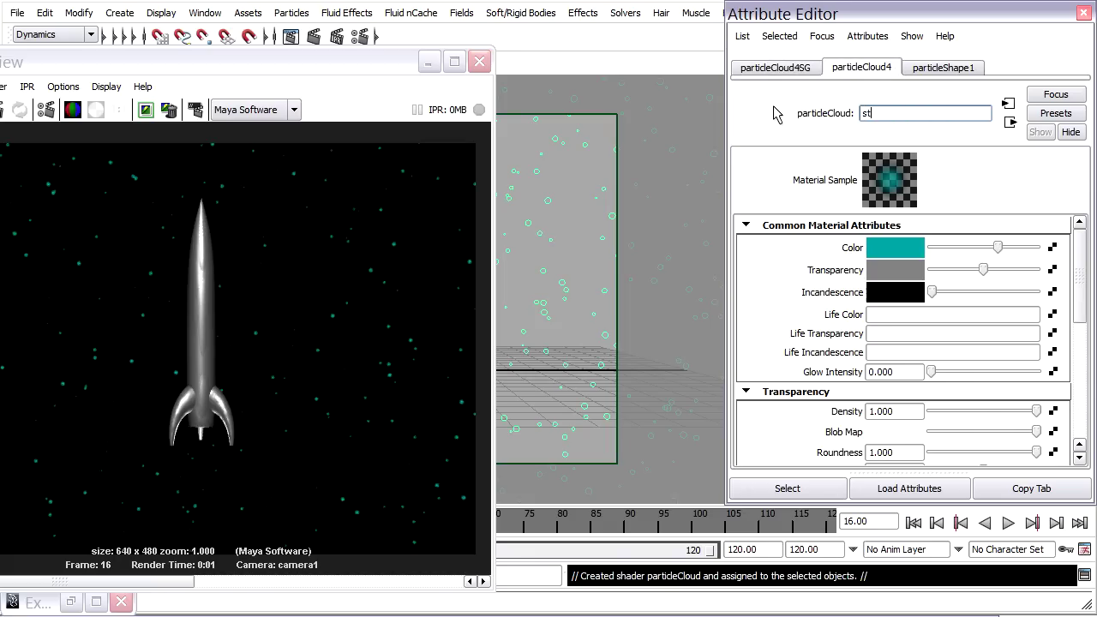
{"action": "type", "text": "arShader"}
{"action": "key", "text": "Return"}
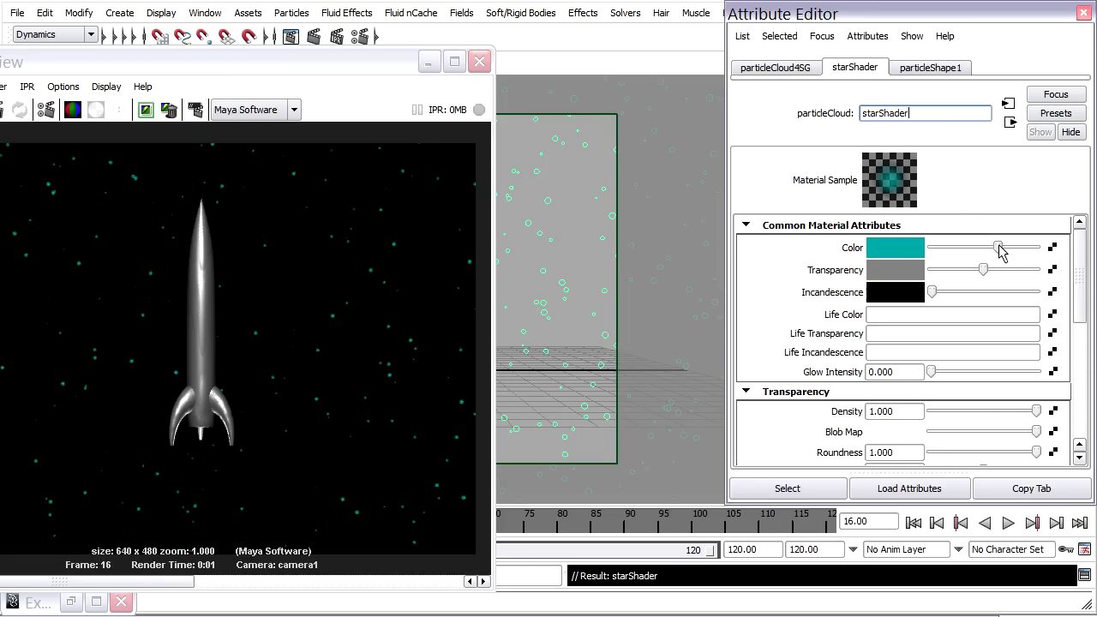
Set starShader's color and transparency to black and its incandescence to white.
{"action": "left_click_drag", "start_coordinate": [1001, 249], "coordinate": [906, 247]}
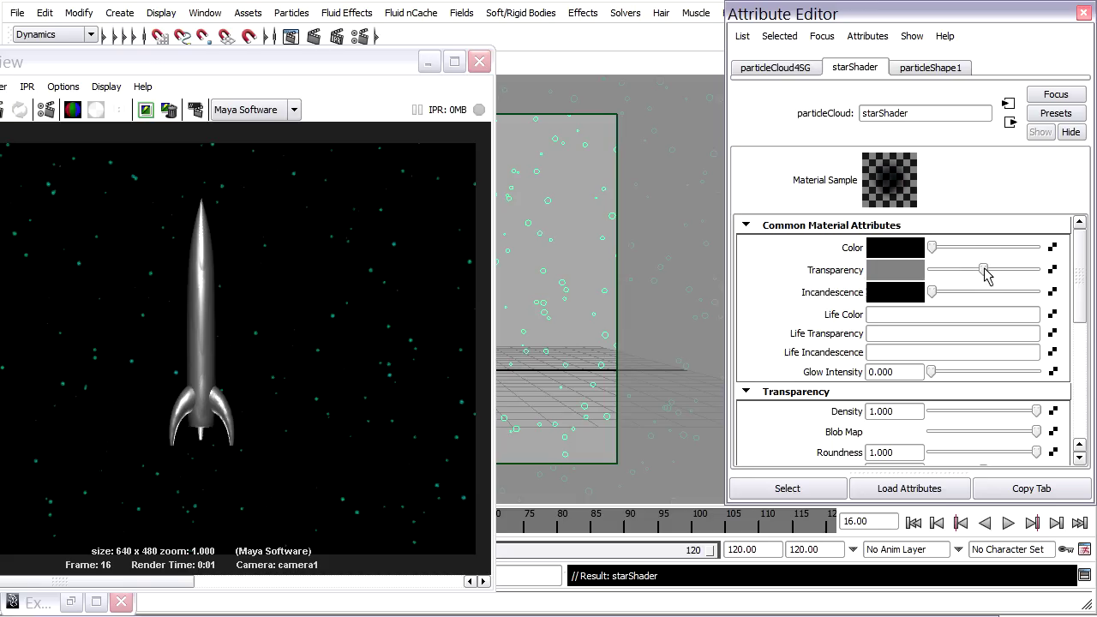
{"action": "left_click_drag", "start_coordinate": [985, 269], "coordinate": [853, 265]}
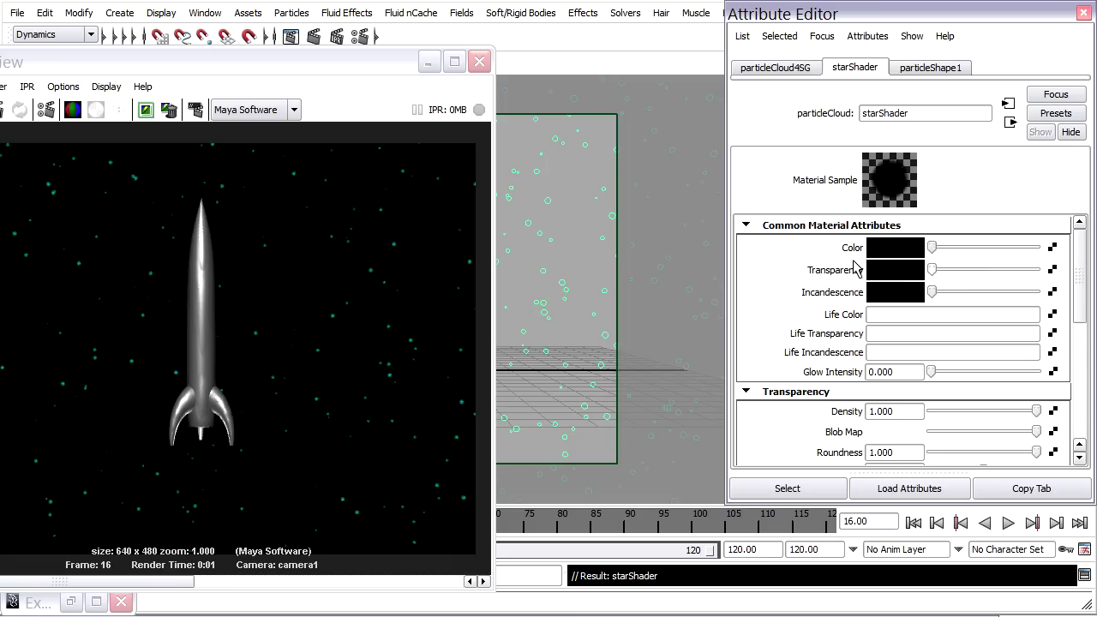
{"action": "left_click_drag", "start_coordinate": [933, 293], "coordinate": [1036, 293]}
Bring the Render View back into full view, keep the current image, and render frame 16 again with starShader.
{"action": "left_click_drag", "start_coordinate": [353, 61], "coordinate": [525, 34]}
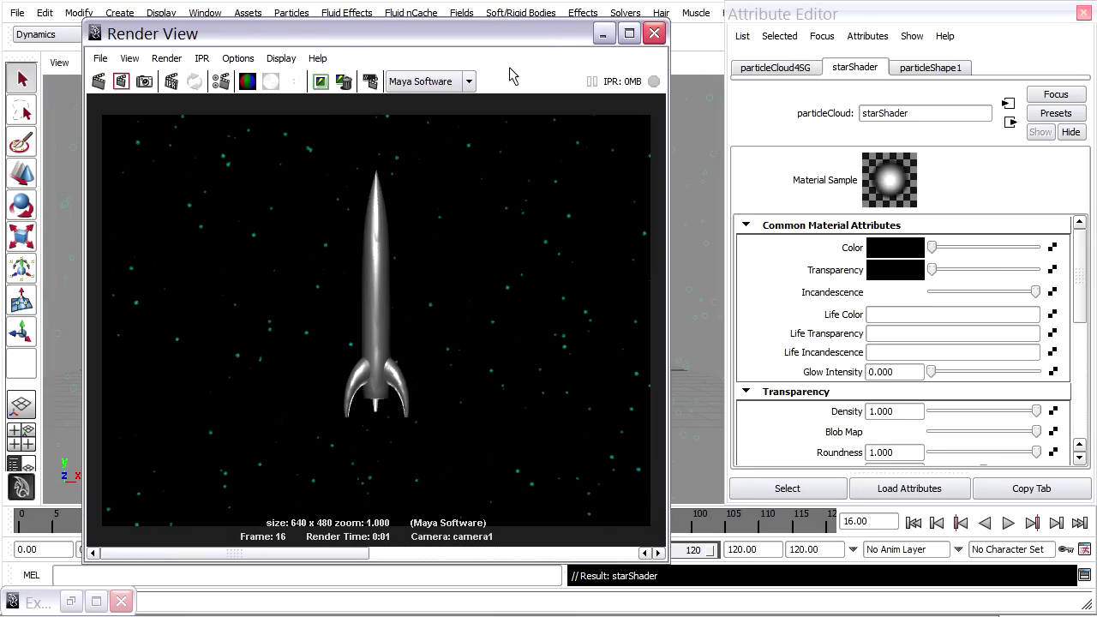
{"action": "left_click", "coordinate": [322, 84]}
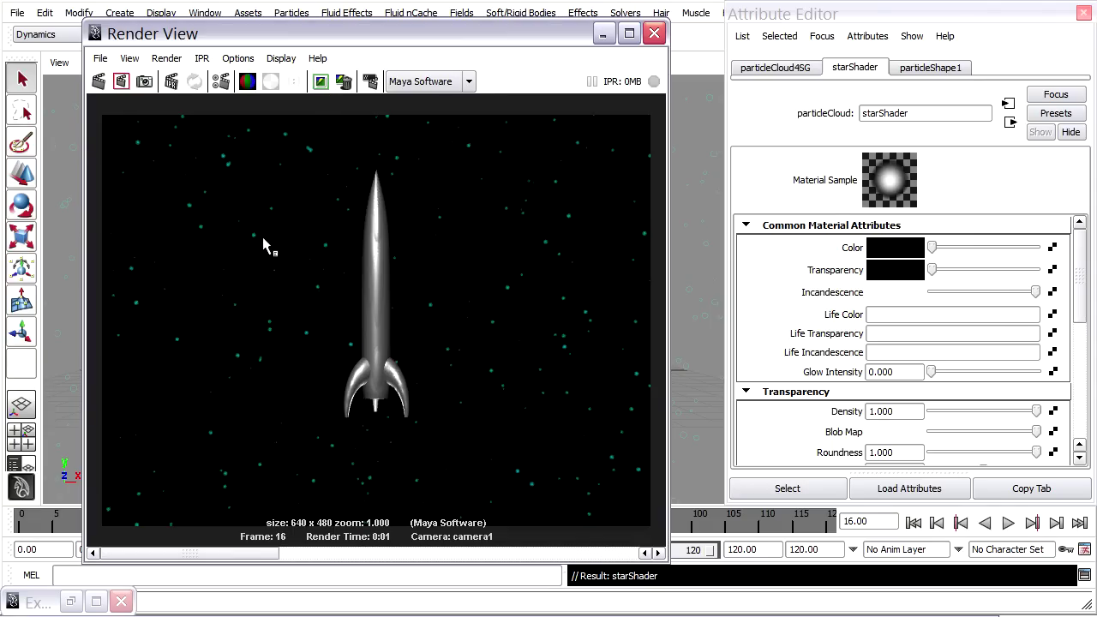
{"action": "left_click", "coordinate": [100, 82]}
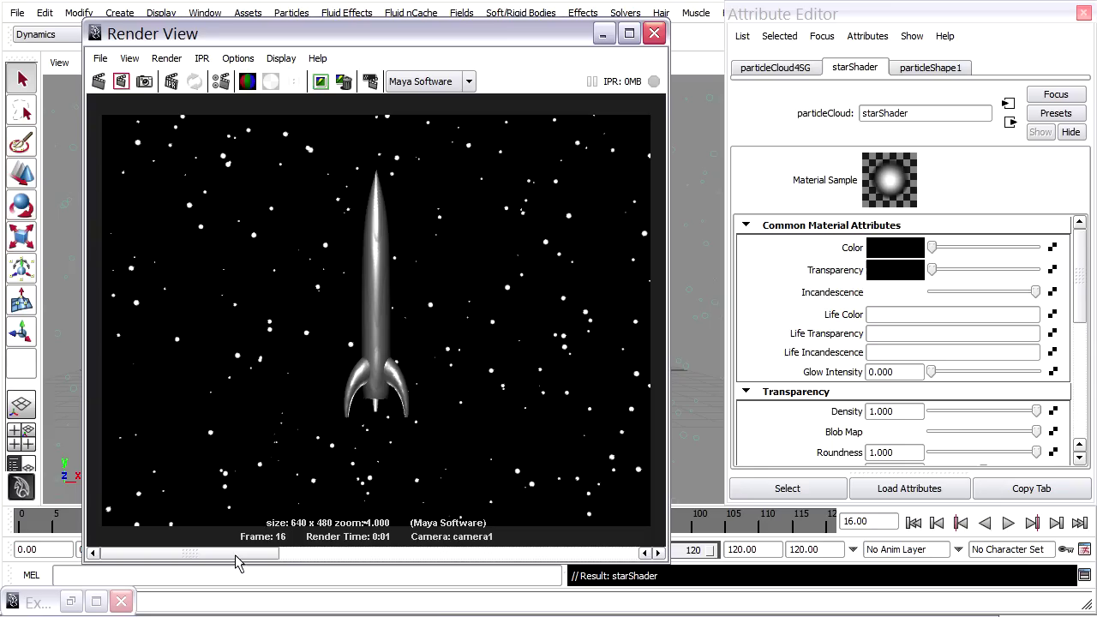
Compare the kept image with the new starShader render and minimize the Render View.
{"action": "left_click", "coordinate": [317, 554]}
{"action": "left_click", "coordinate": [242, 553]}
{"action": "left_click", "coordinate": [365, 556]}
{"action": "left_click_drag", "start_coordinate": [364, 556], "coordinate": [190, 556]}
{"action": "left_click", "coordinate": [604, 35]}
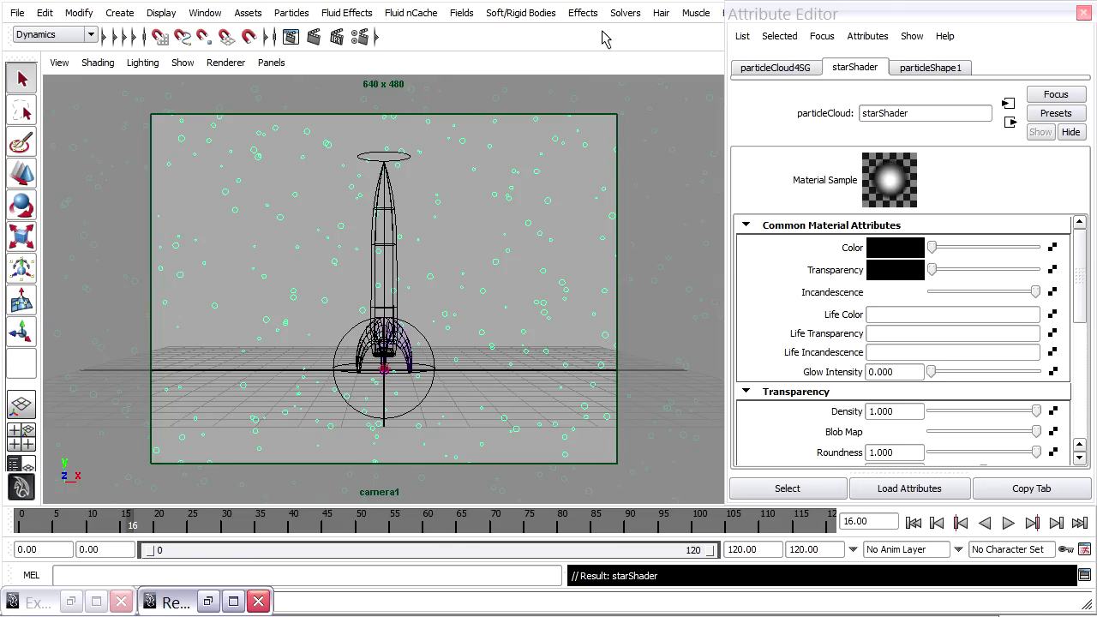
Change particleShape1's radiusPP creation expression to rand(.1,.3), apply the edit and minimize the Expression Editor.
{"action": "left_click", "coordinate": [943, 68]}
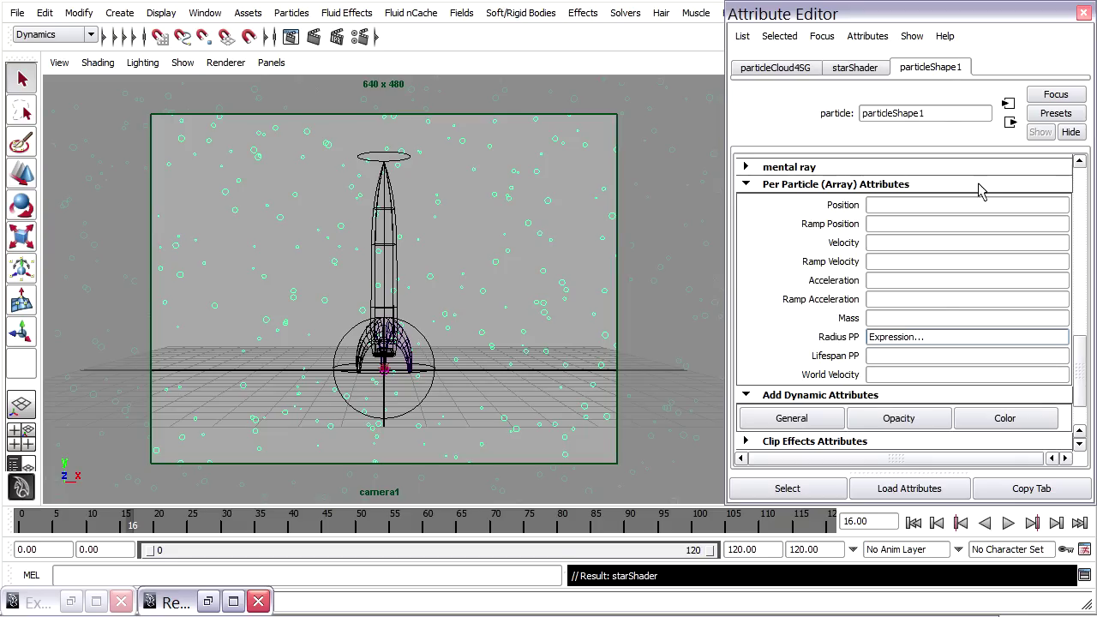
{"action": "right_click", "coordinate": [946, 341]}
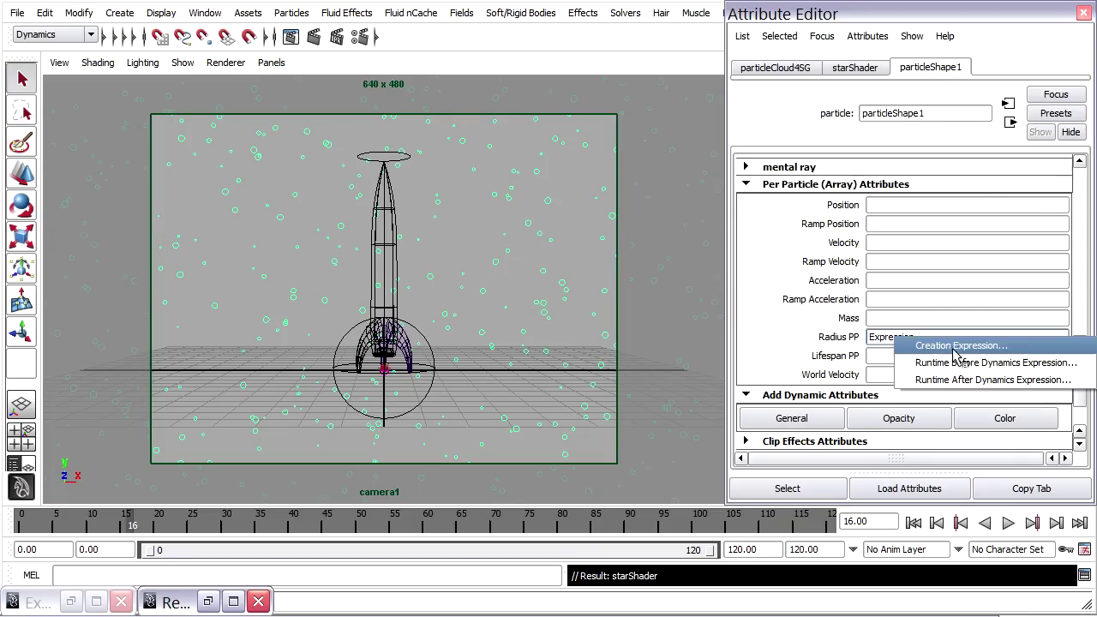
{"action": "left_click", "coordinate": [1020, 346]}
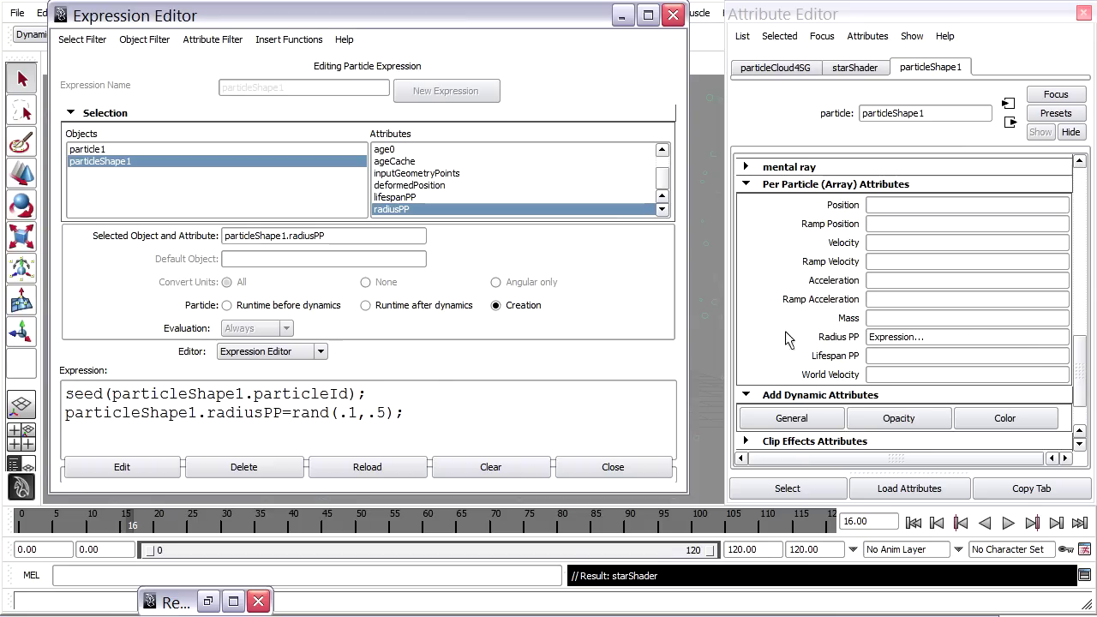
{"action": "double_click", "coordinate": [378, 412]}
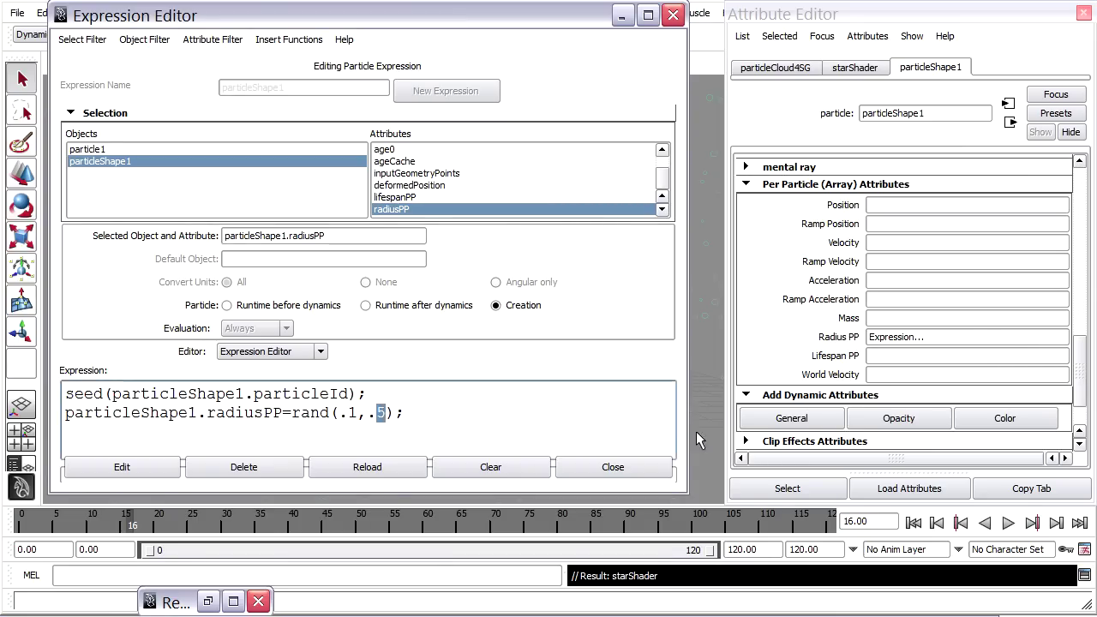
{"action": "type", "text": "3"}
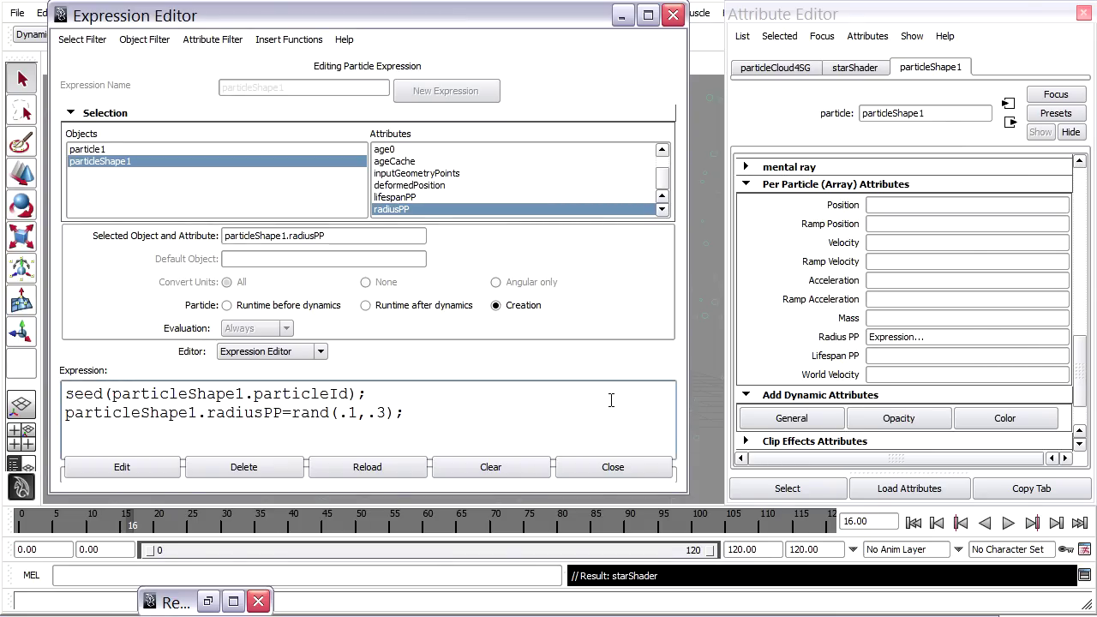
{"action": "left_click", "coordinate": [150, 466]}
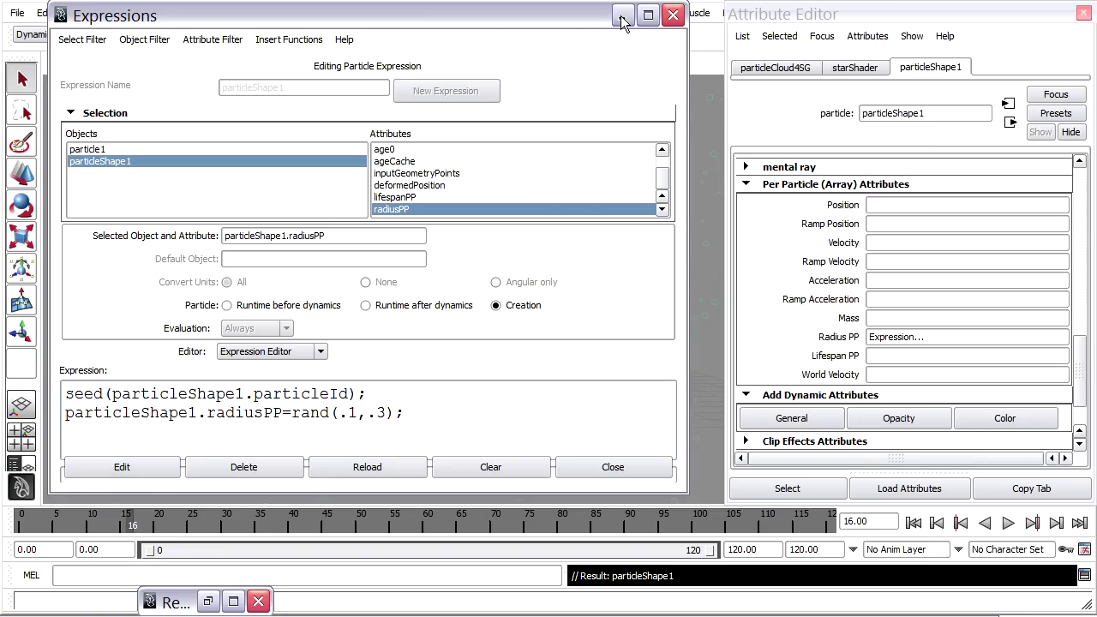
{"action": "left_click", "coordinate": [622, 16]}
Replay the particle simulation from the start to frame 16 and render that frame again in the Render View.
{"action": "left_click", "coordinate": [914, 523]}
{"action": "left_click", "coordinate": [1008, 524]}
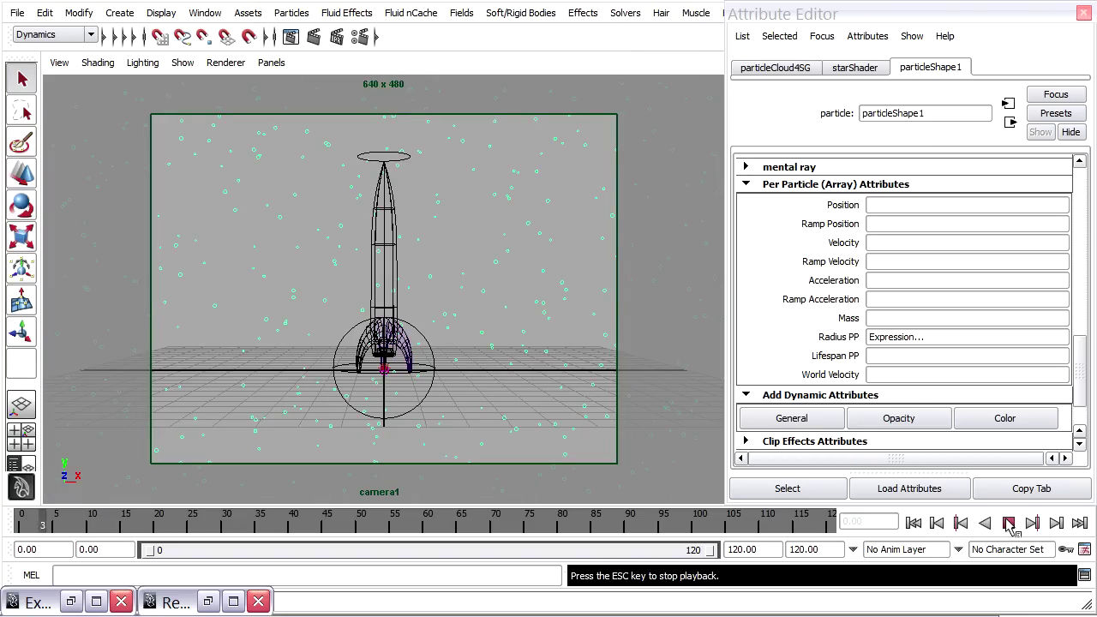
{"action": "left_click", "coordinate": [1008, 524]}
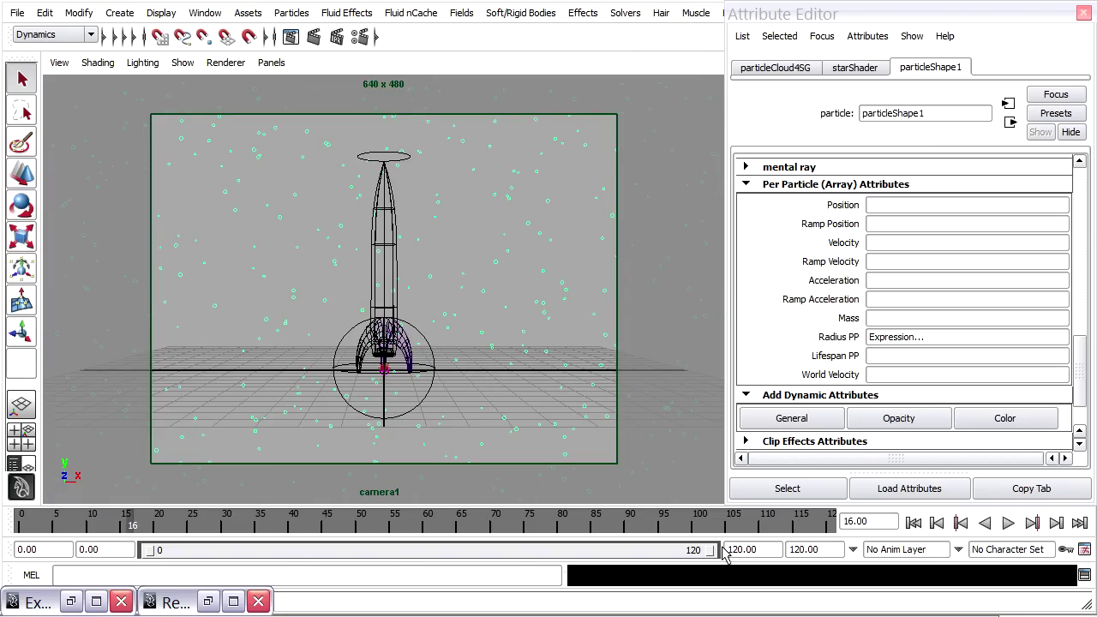
{"action": "left_click", "coordinate": [207, 601]}
{"action": "left_click", "coordinate": [99, 83]}
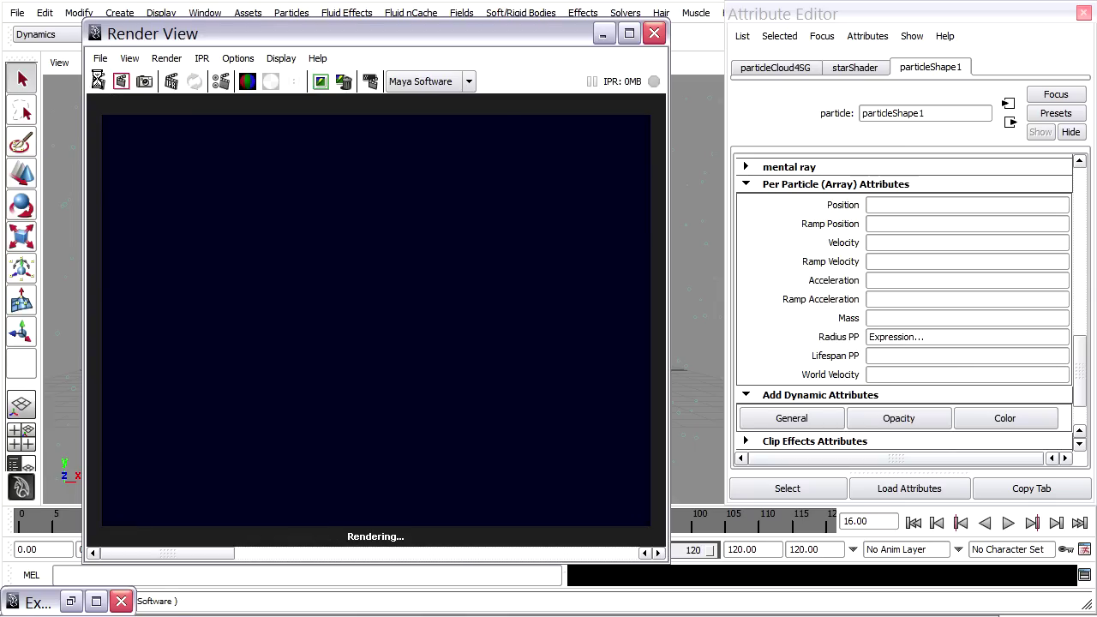
{"action": "left_click_drag", "start_coordinate": [214, 553], "coordinate": [157, 553]}
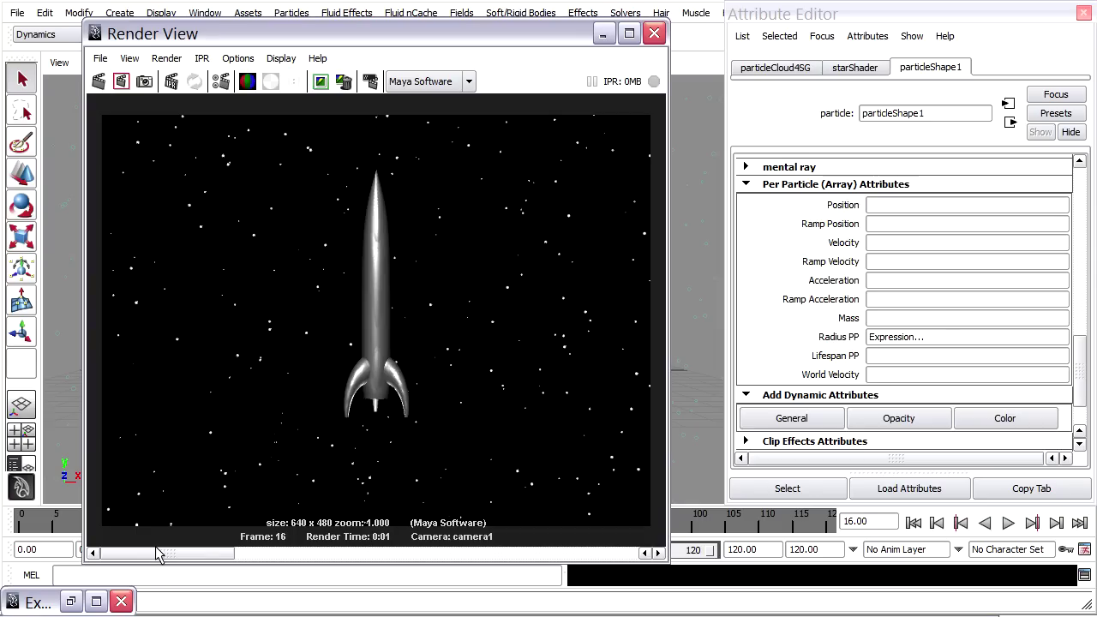
Set starShader's built-in Noise to 0 and its Glow Intensity to 1, and re-render frame 16.
{"action": "left_click", "coordinate": [874, 69]}
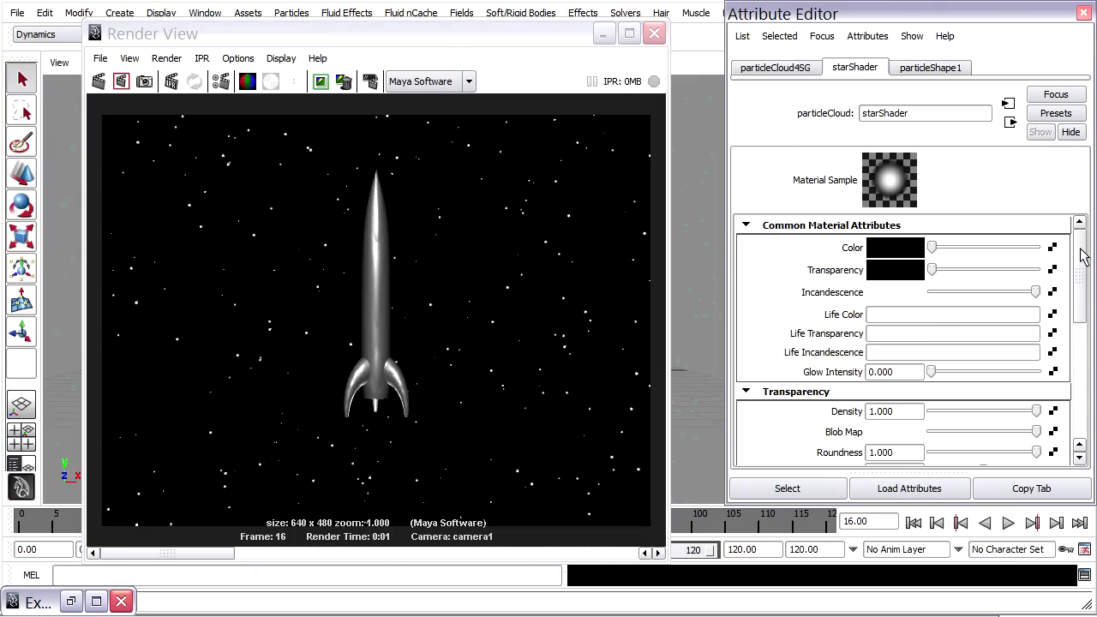
{"action": "scroll", "coordinate": [1082, 259], "scroll_direction": "down", "scroll_amount": 1}
{"action": "left_click_drag", "start_coordinate": [1082, 259], "coordinate": [1083, 309]}
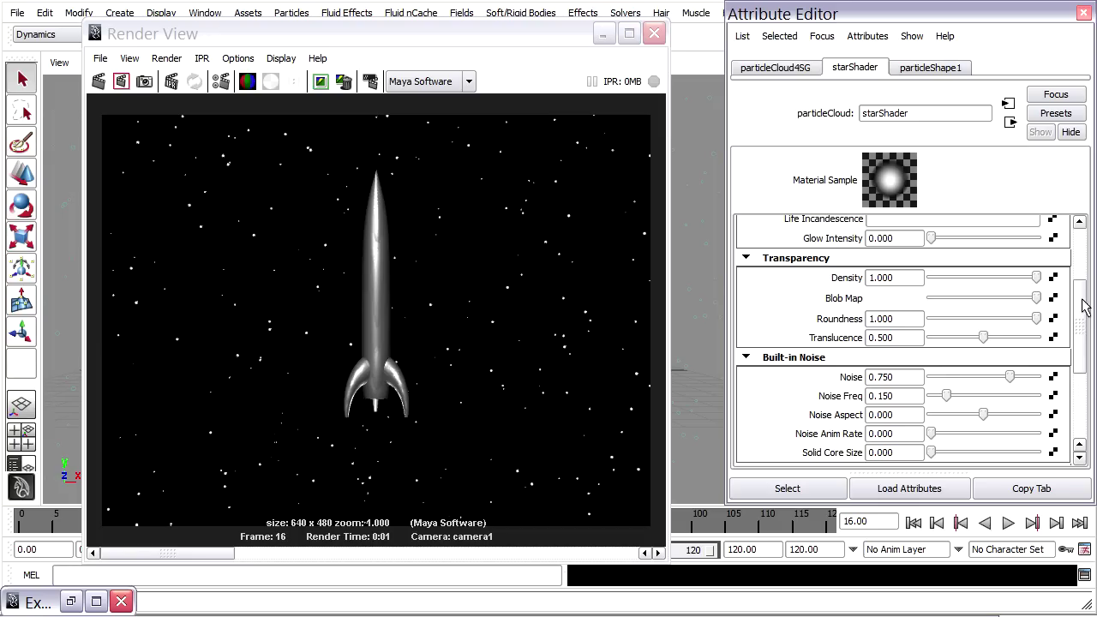
{"action": "double_click", "coordinate": [901, 377]}
{"action": "type", "text": "0"}
{"action": "key", "text": "Return"}
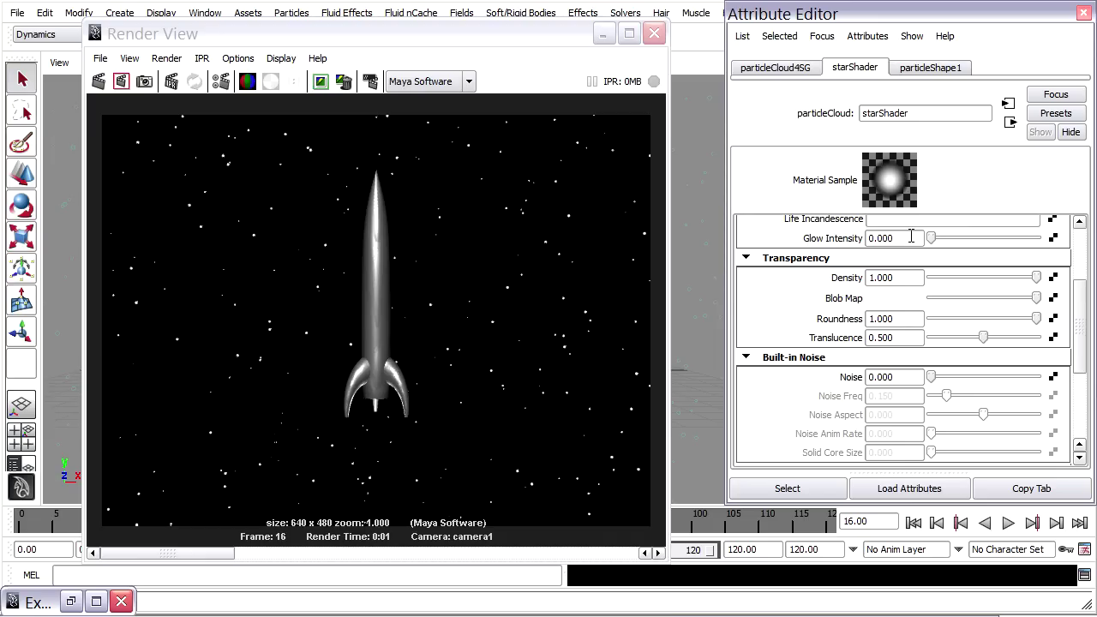
{"action": "left_click_drag", "start_coordinate": [933, 238], "coordinate": [1094, 241]}
{"action": "left_click", "coordinate": [98, 81]}
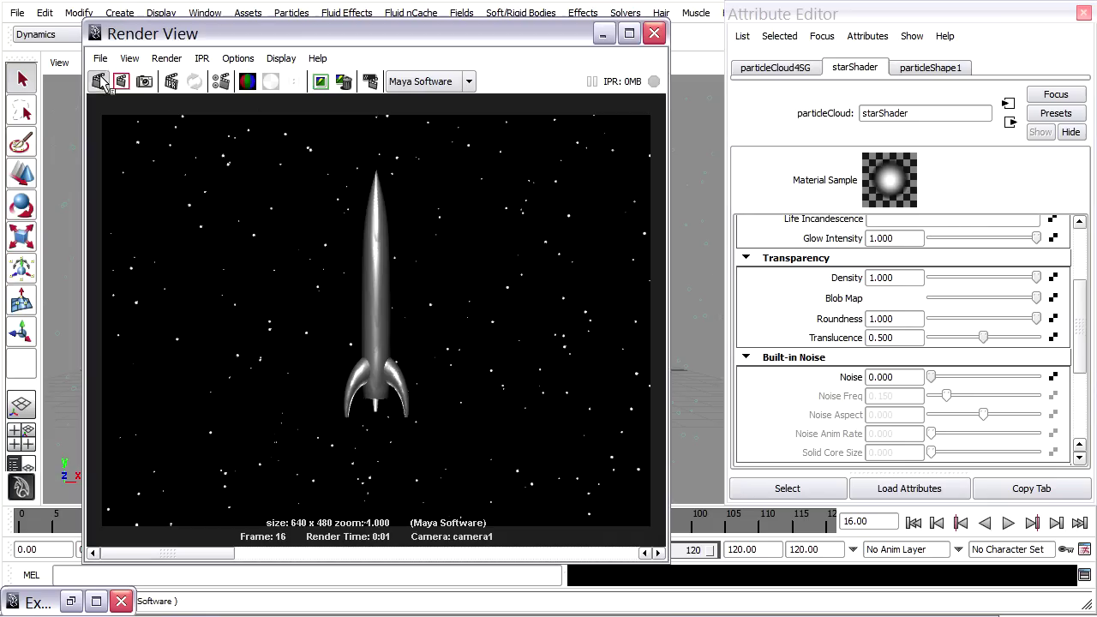
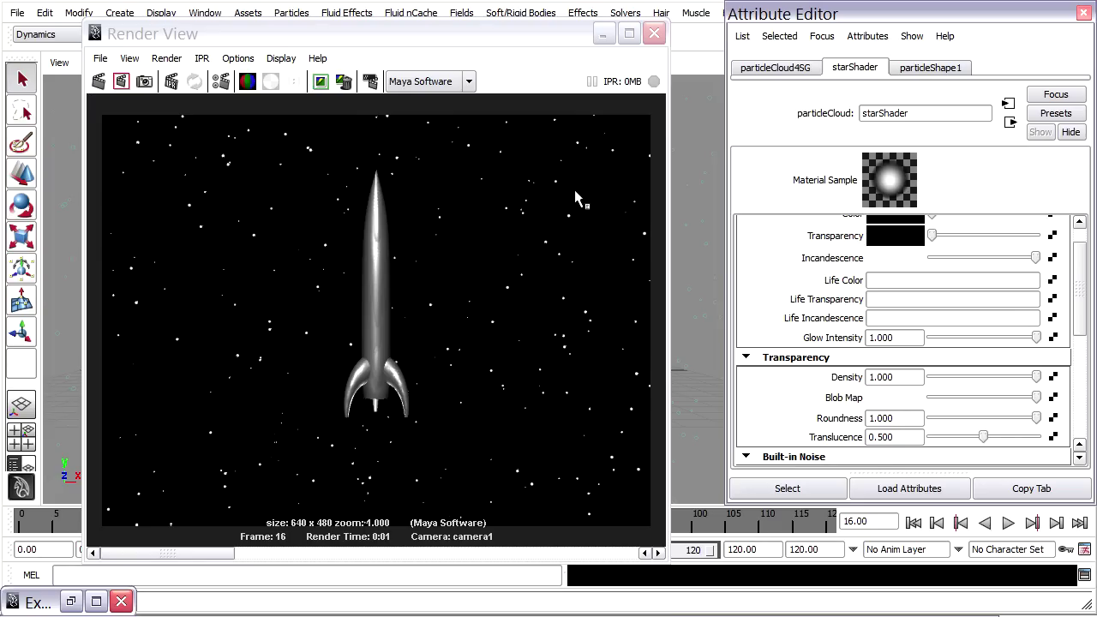
Open the Hypershade, select the shaderGlow1 node and copy its attributes into a separate window.
{"action": "left_click_drag", "start_coordinate": [391, 39], "coordinate": [387, 56]}
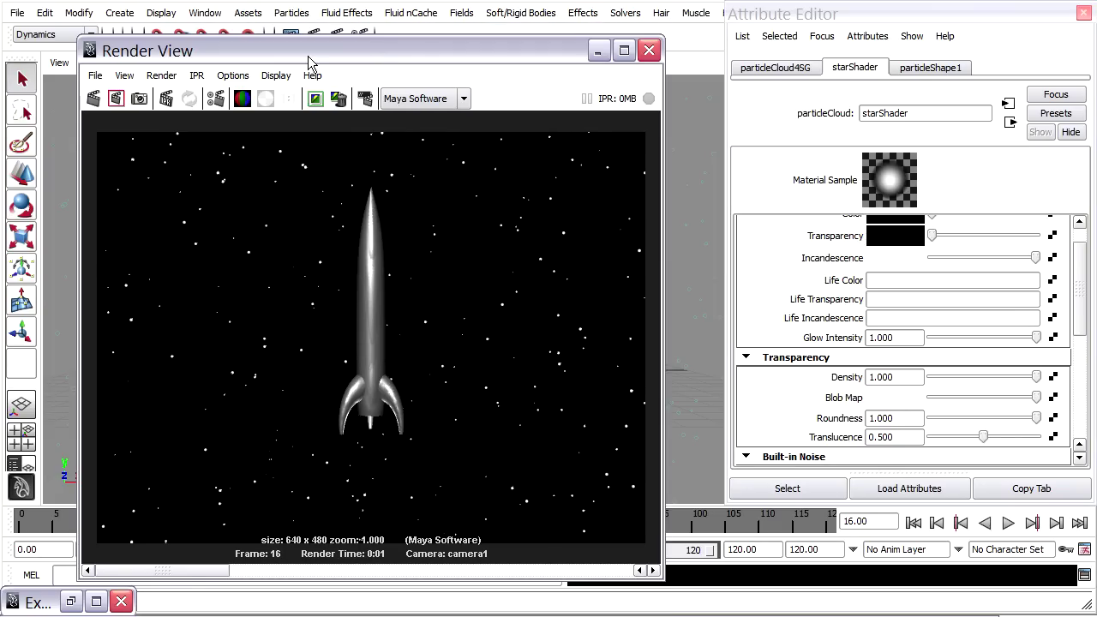
{"action": "left_click", "coordinate": [205, 13]}
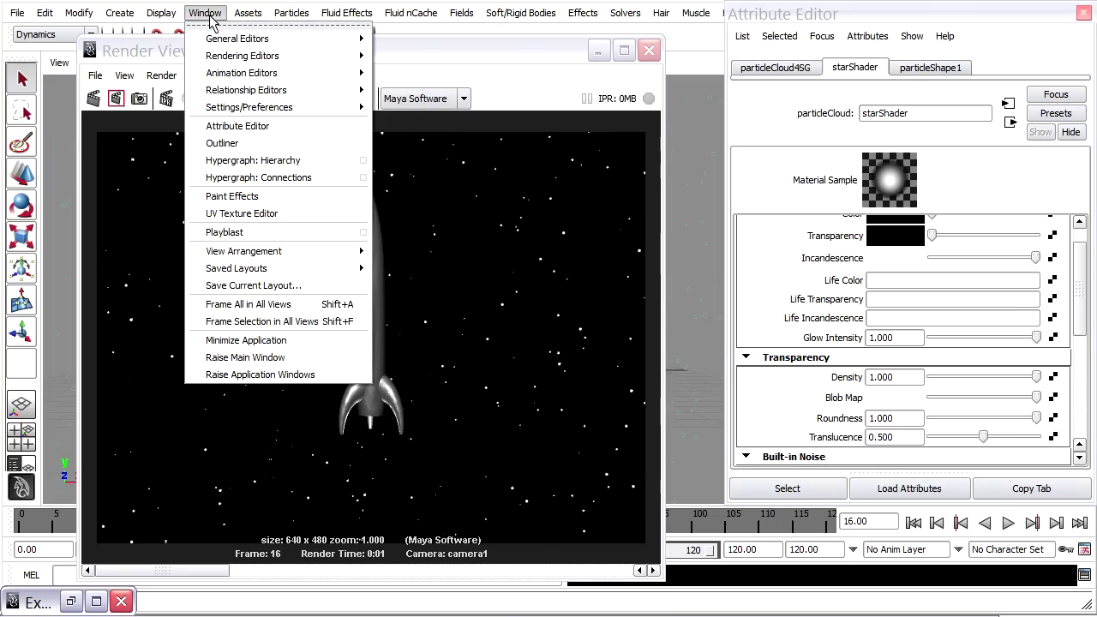
{"action": "mouse_move", "coordinate": [249, 62]}
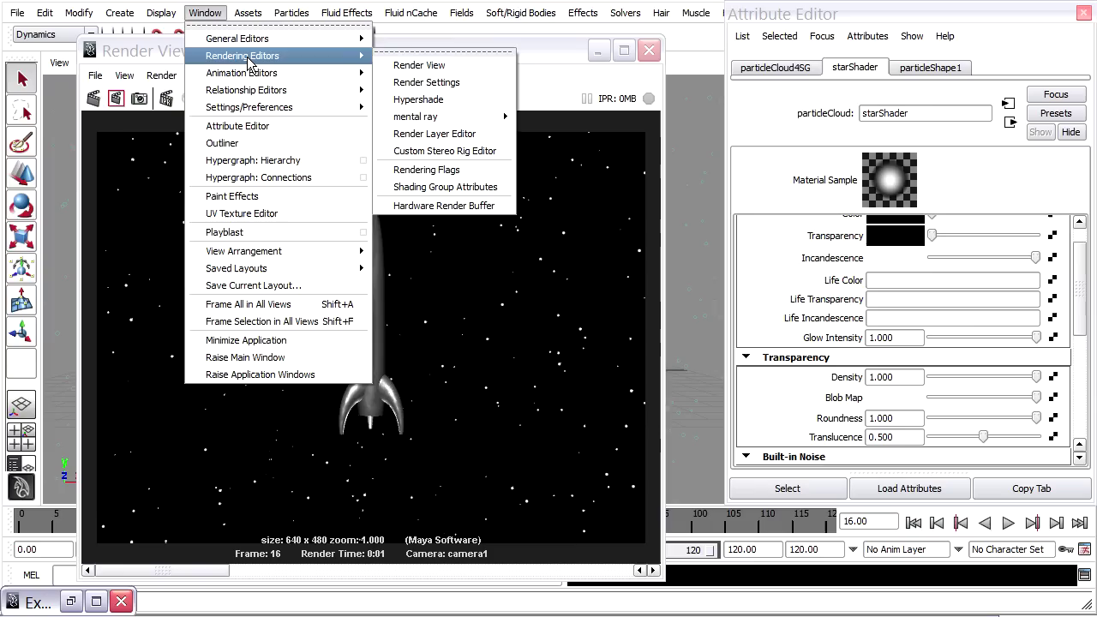
{"action": "left_click", "coordinate": [420, 100]}
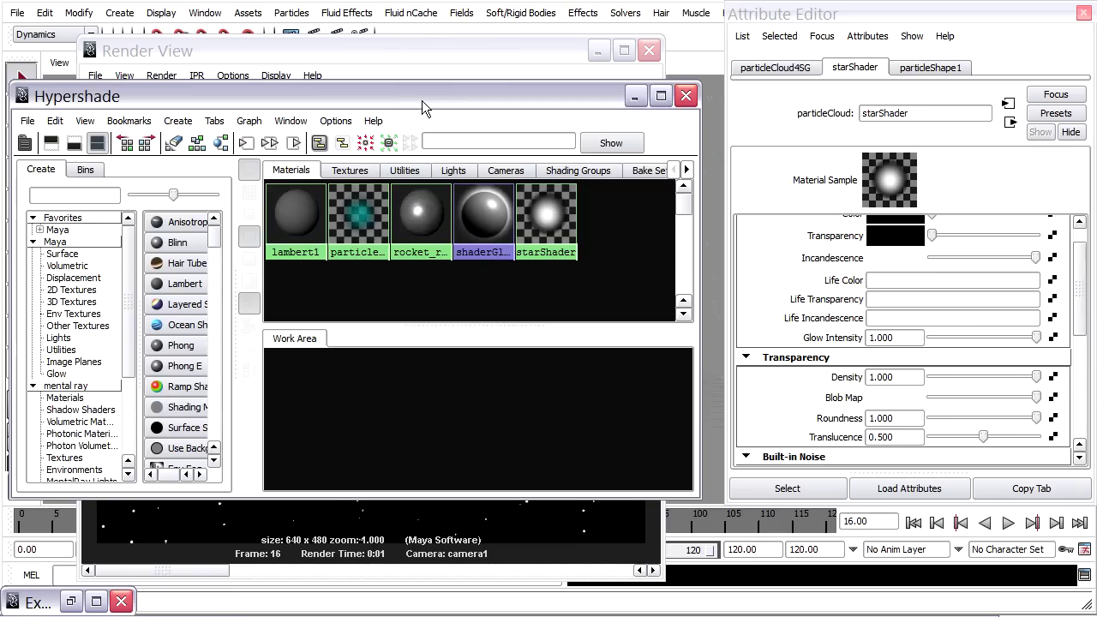
{"action": "left_click", "coordinate": [478, 216]}
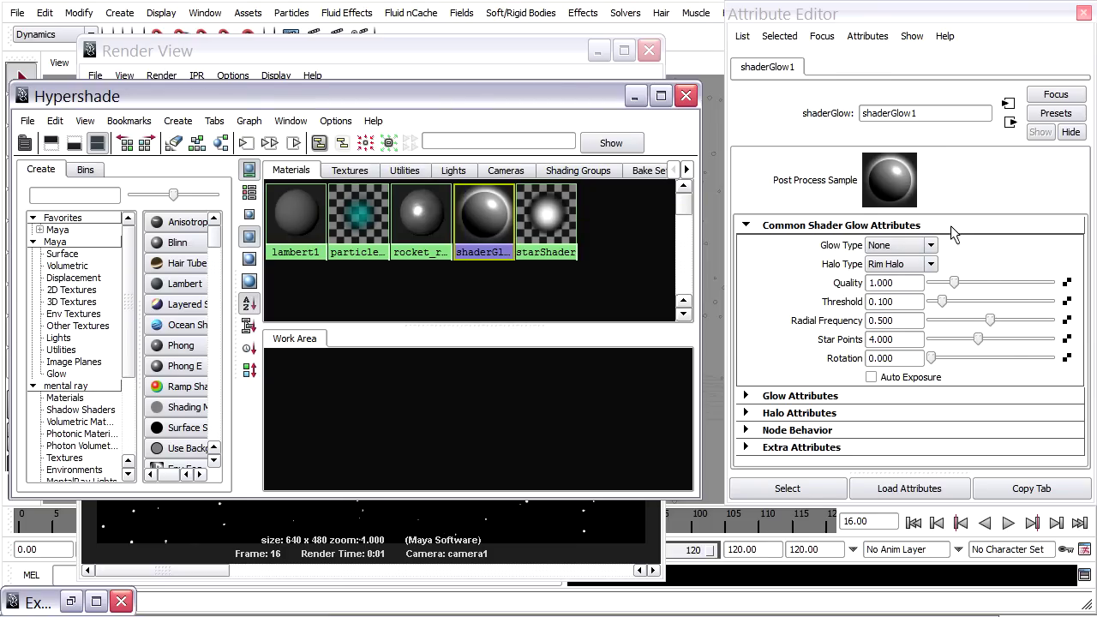
{"action": "left_click", "coordinate": [711, 125]}
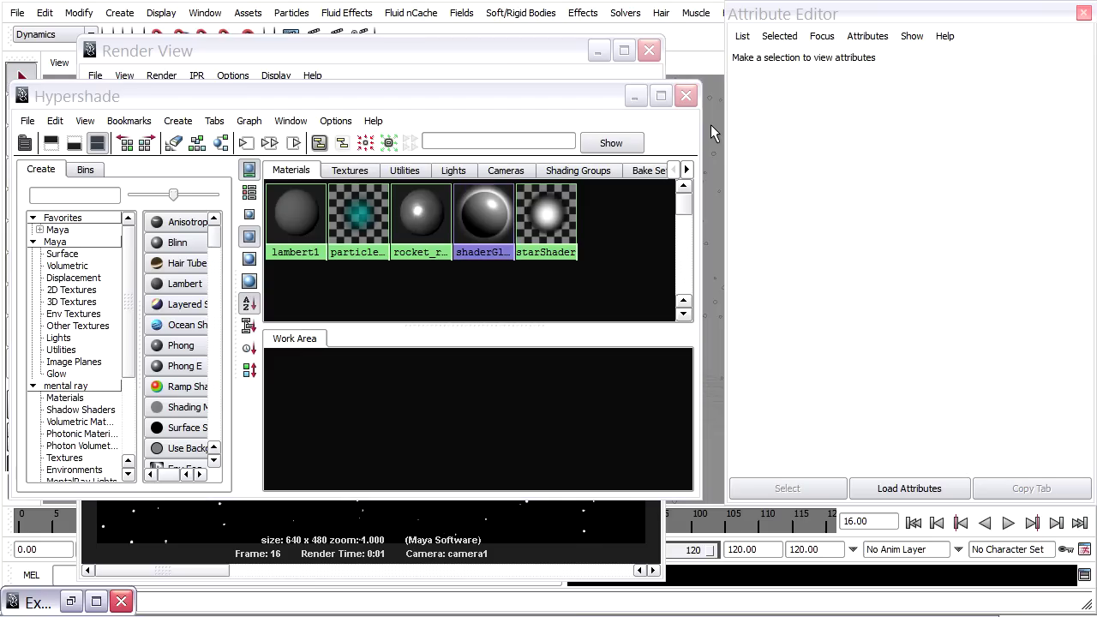
{"action": "left_click", "coordinate": [474, 215]}
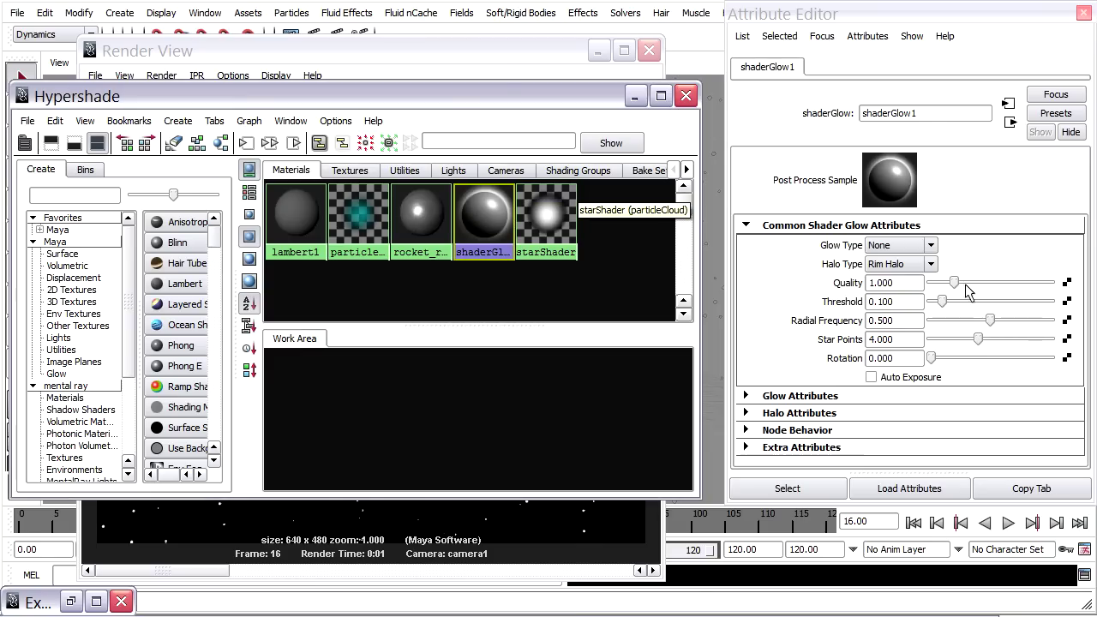
{"action": "left_click", "coordinate": [1079, 491]}
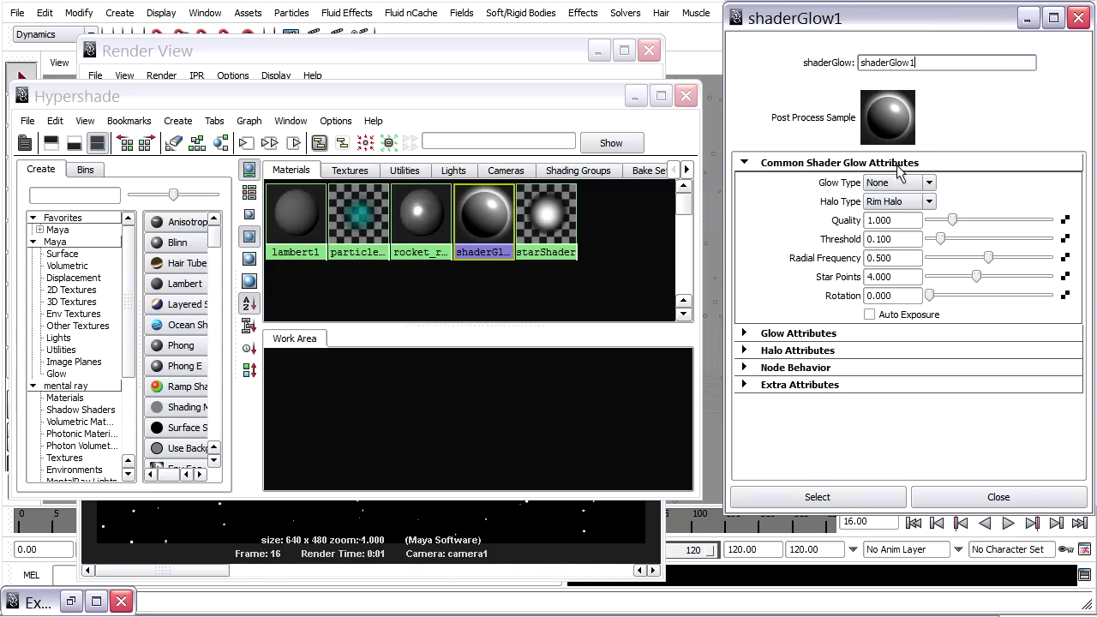
Set shaderGlow1's Glow Type to Exponential, close the Hypershade and render the frame again.
{"action": "left_click", "coordinate": [928, 183]}
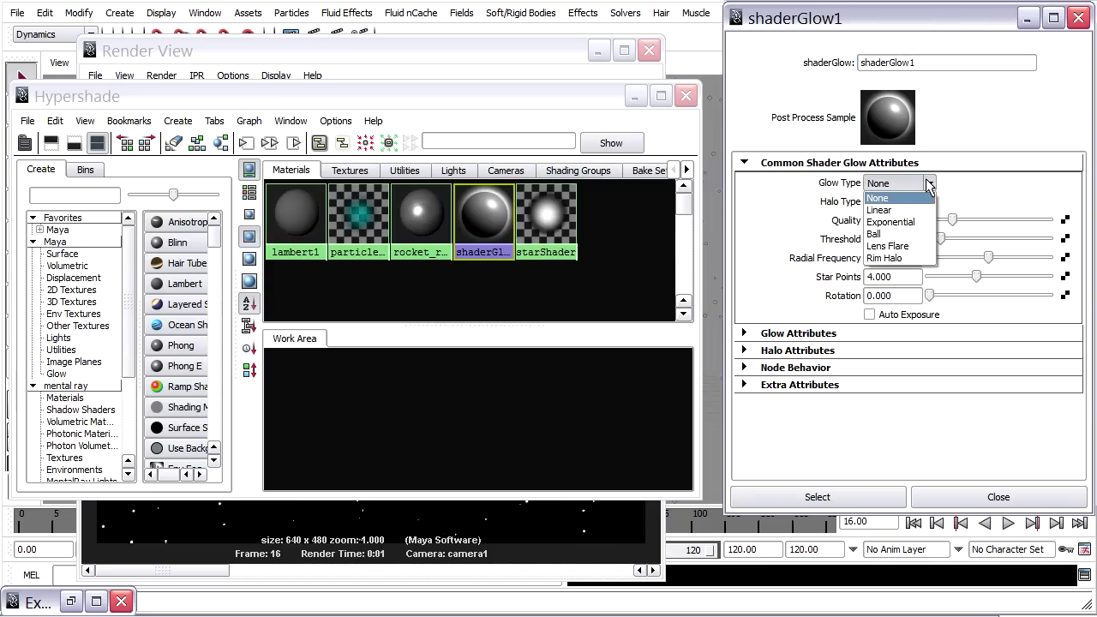
{"action": "left_click", "coordinate": [891, 222]}
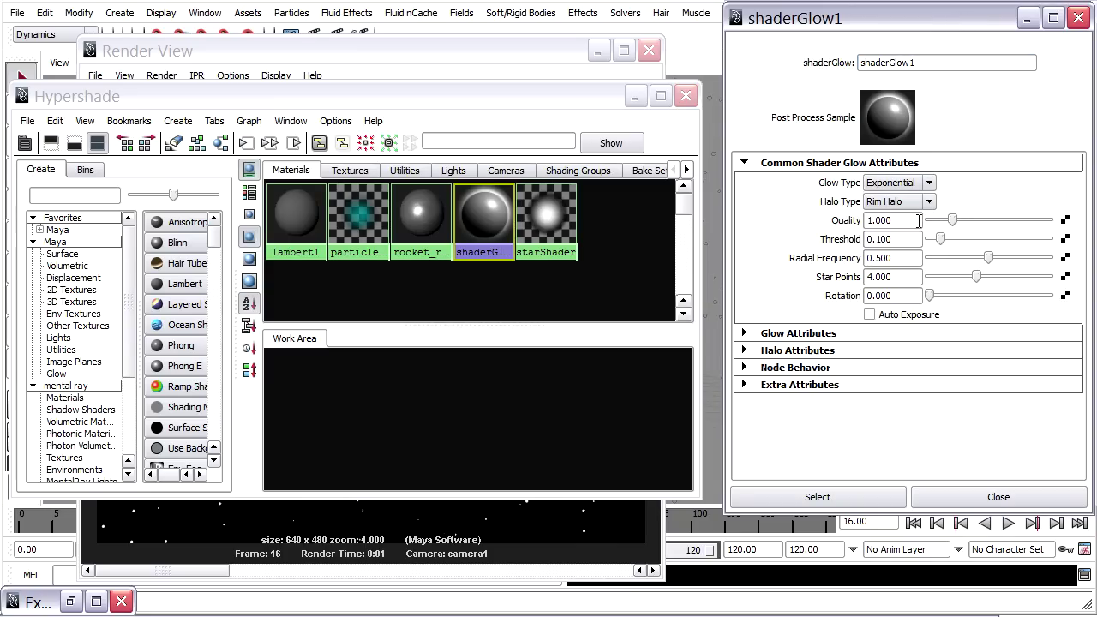
{"action": "left_click", "coordinate": [686, 98]}
{"action": "left_click", "coordinate": [686, 98]}
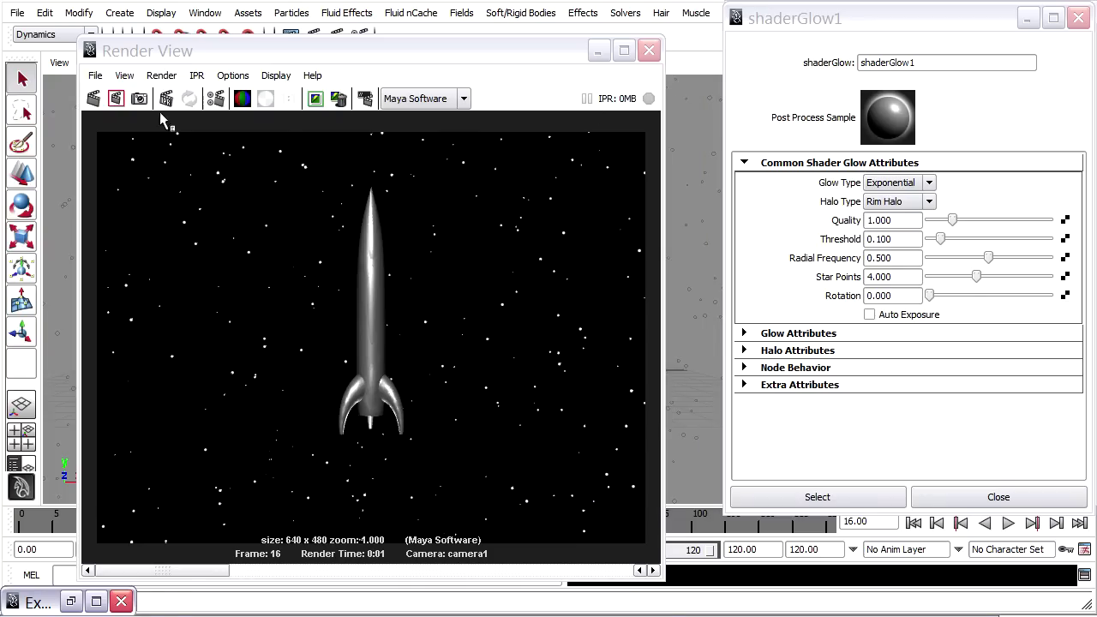
{"action": "left_click", "coordinate": [95, 98]}
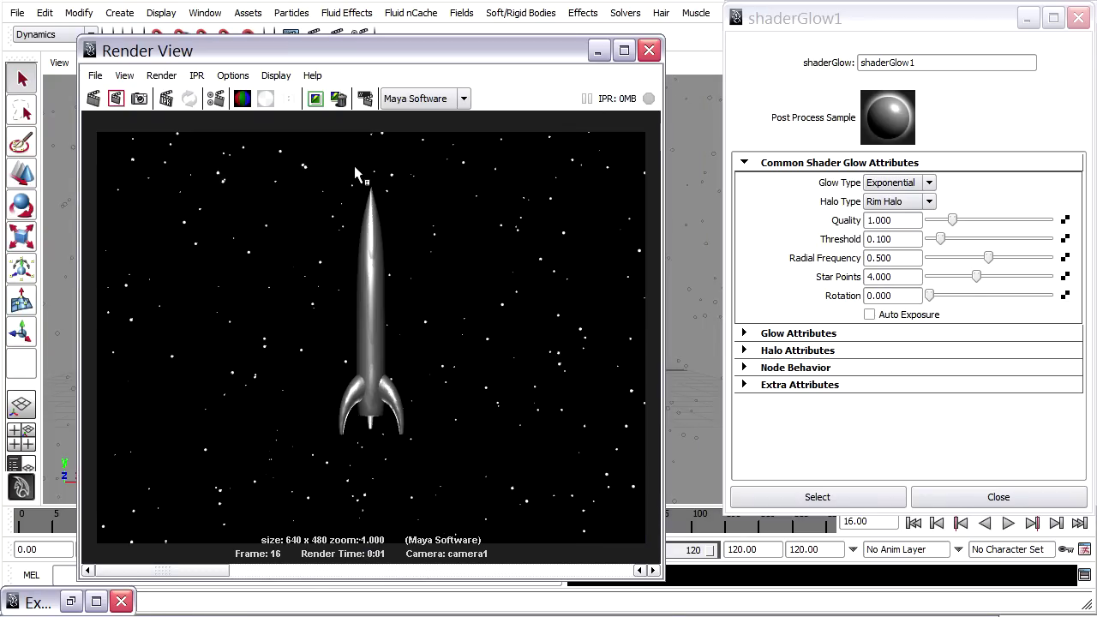
Compare renders of frame 16 with shaderGlow1's Auto Exposure switched on and switched back off.
{"action": "left_click", "coordinate": [871, 315]}
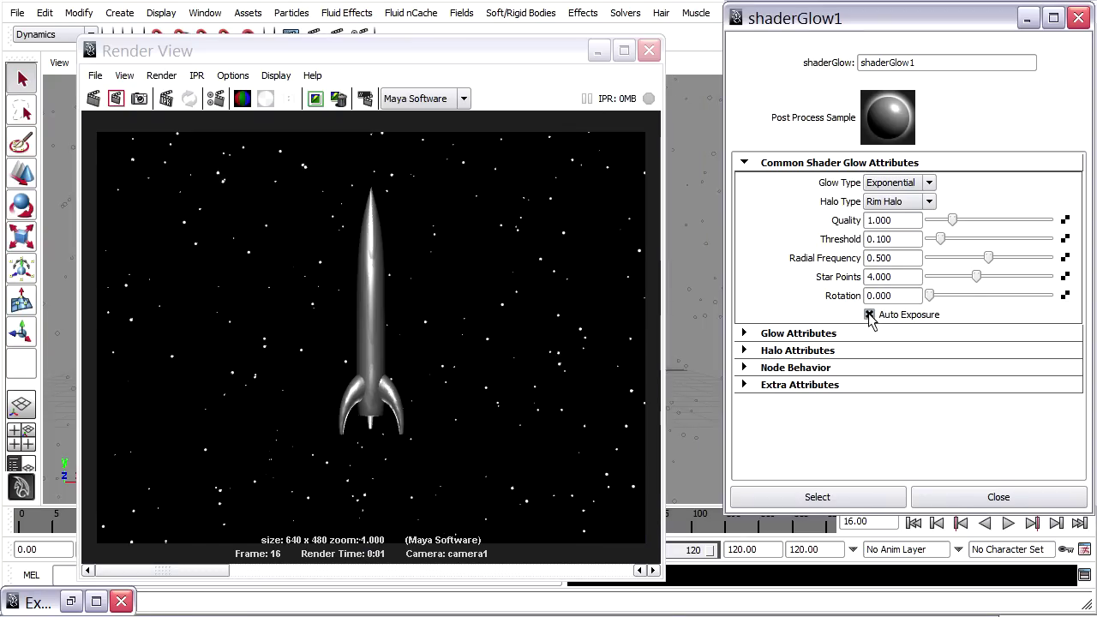
{"action": "left_click", "coordinate": [94, 98]}
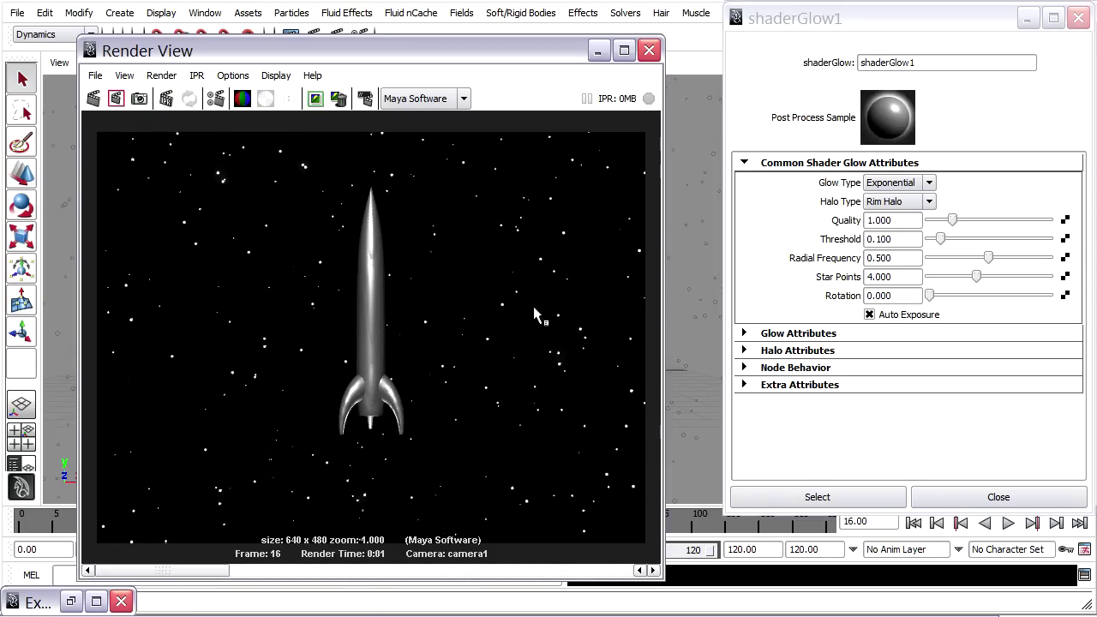
{"action": "left_click", "coordinate": [869, 315]}
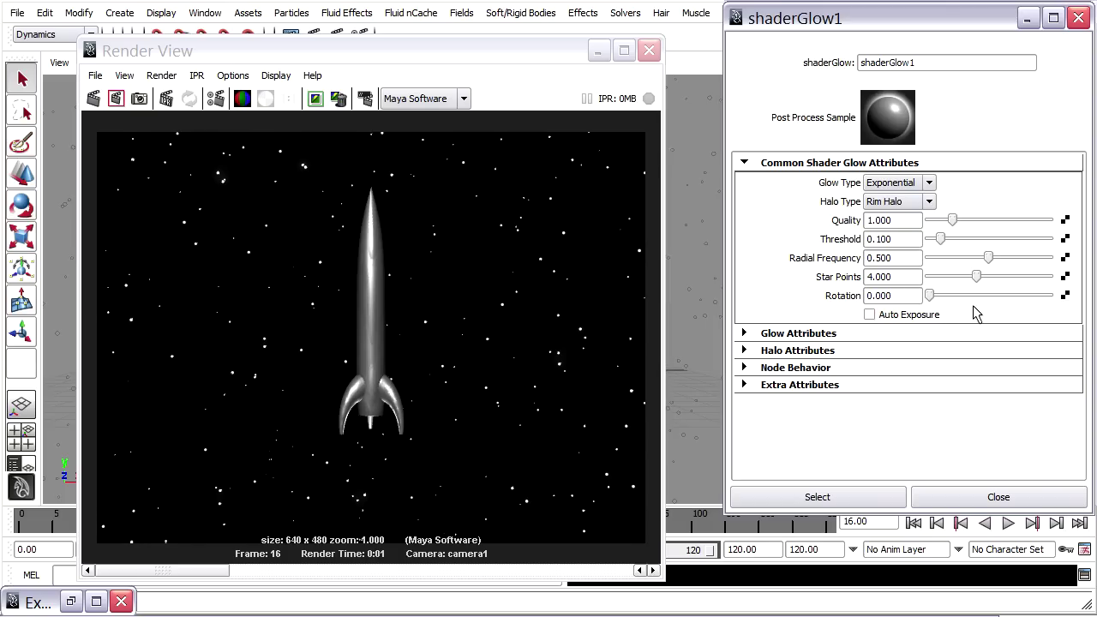
{"action": "left_click", "coordinate": [94, 98]}
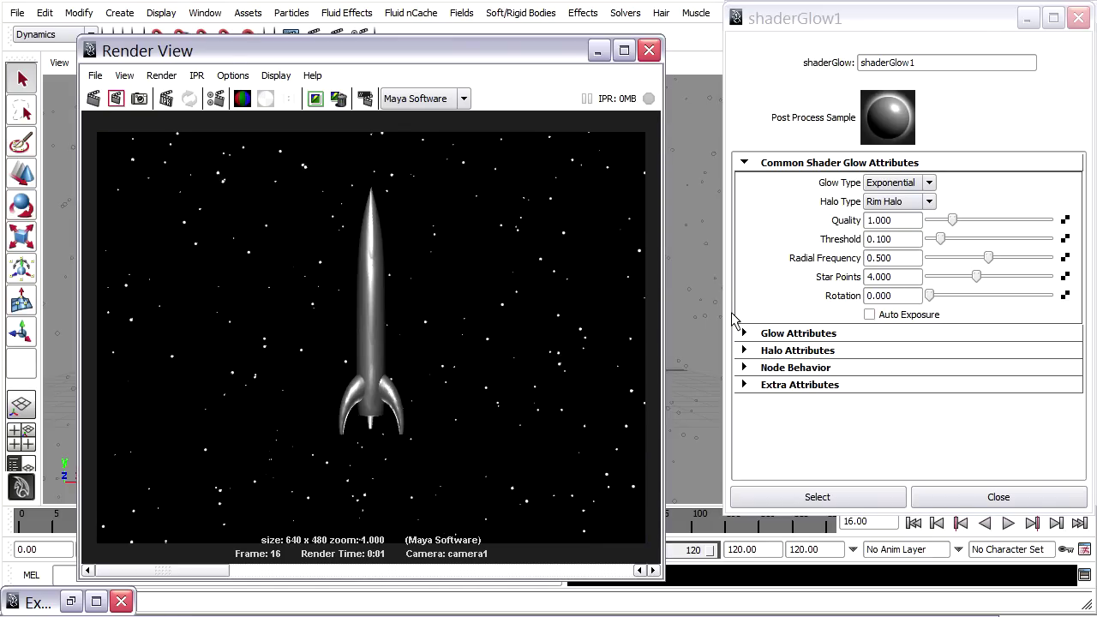
Set shaderGlow1's Glow Color to white and its Glow Intensity to about 0.244, and re-render the frame.
{"action": "left_click", "coordinate": [744, 333]}
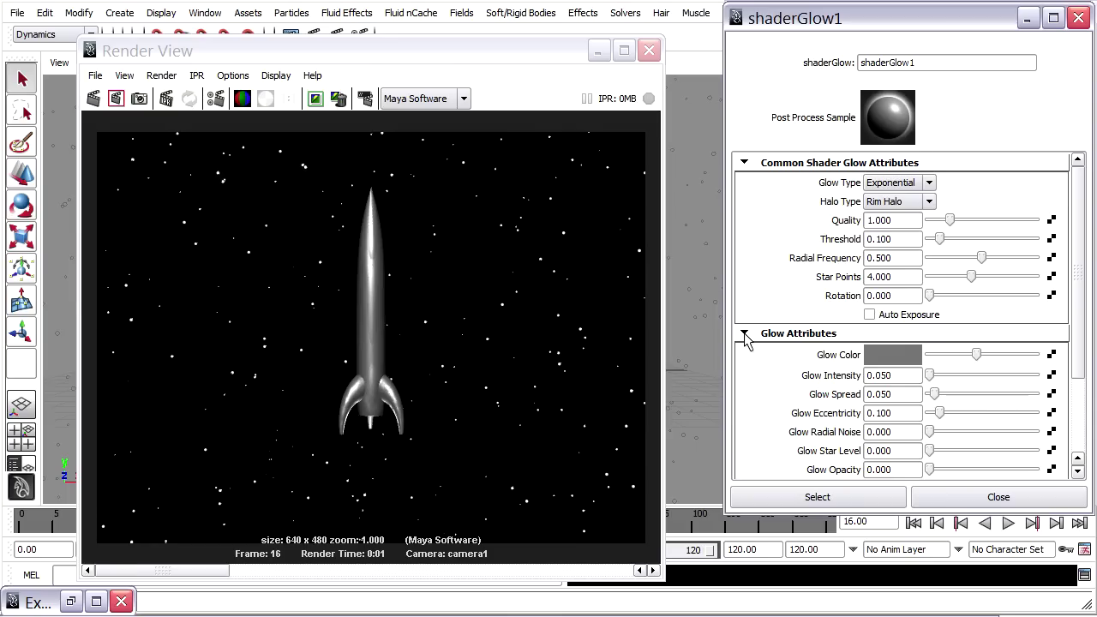
{"action": "left_click_drag", "start_coordinate": [982, 355], "coordinate": [1060, 360]}
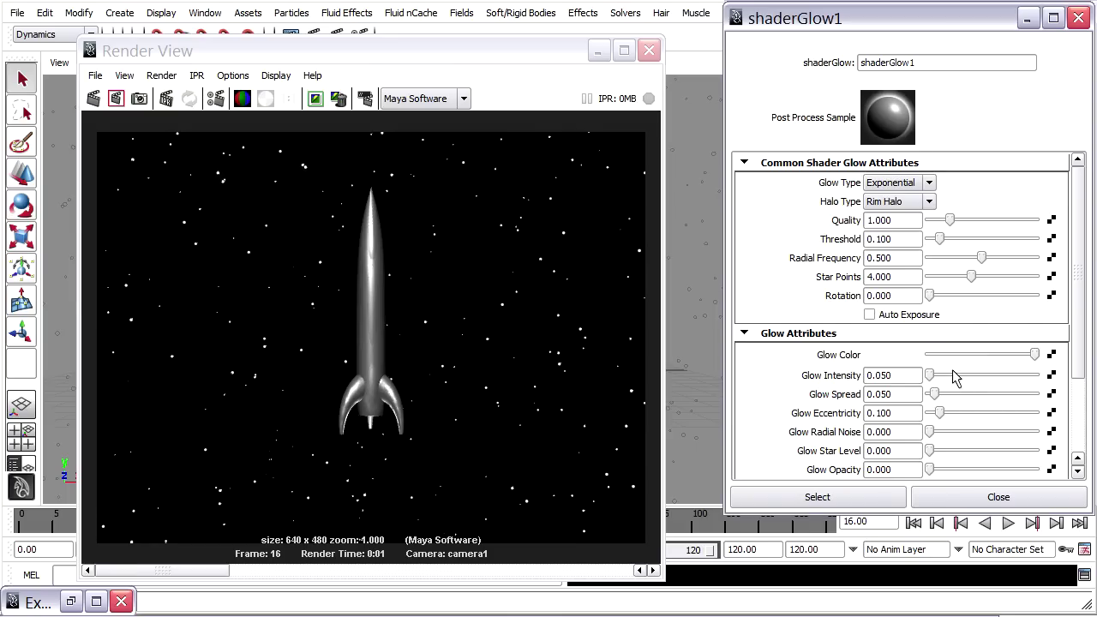
{"action": "left_click_drag", "start_coordinate": [930, 375], "coordinate": [933, 375]}
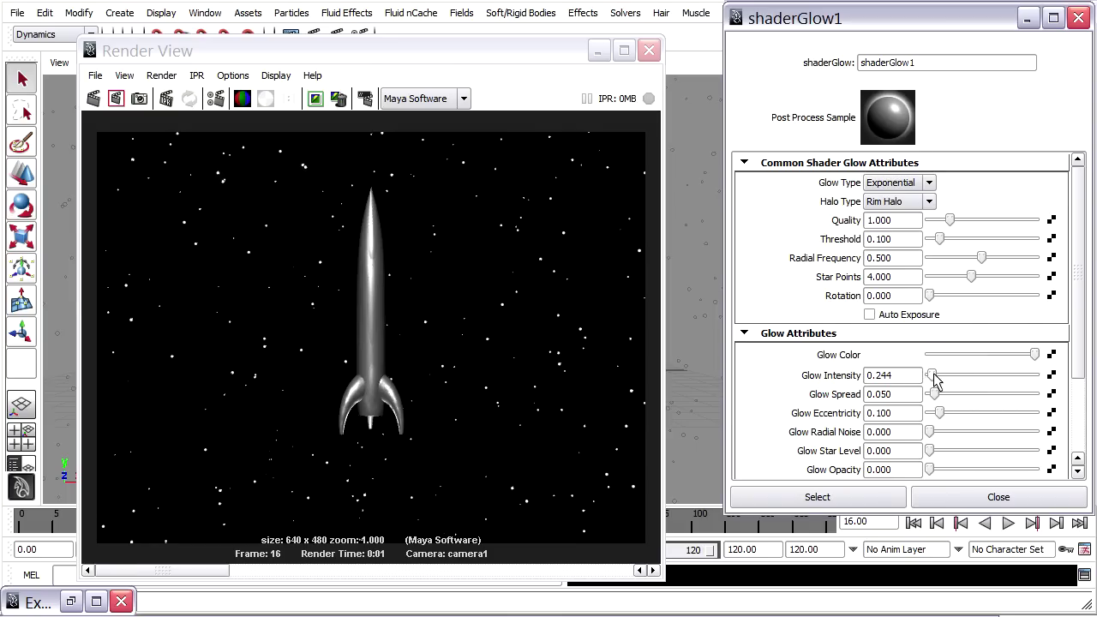
{"action": "left_click", "coordinate": [116, 98]}
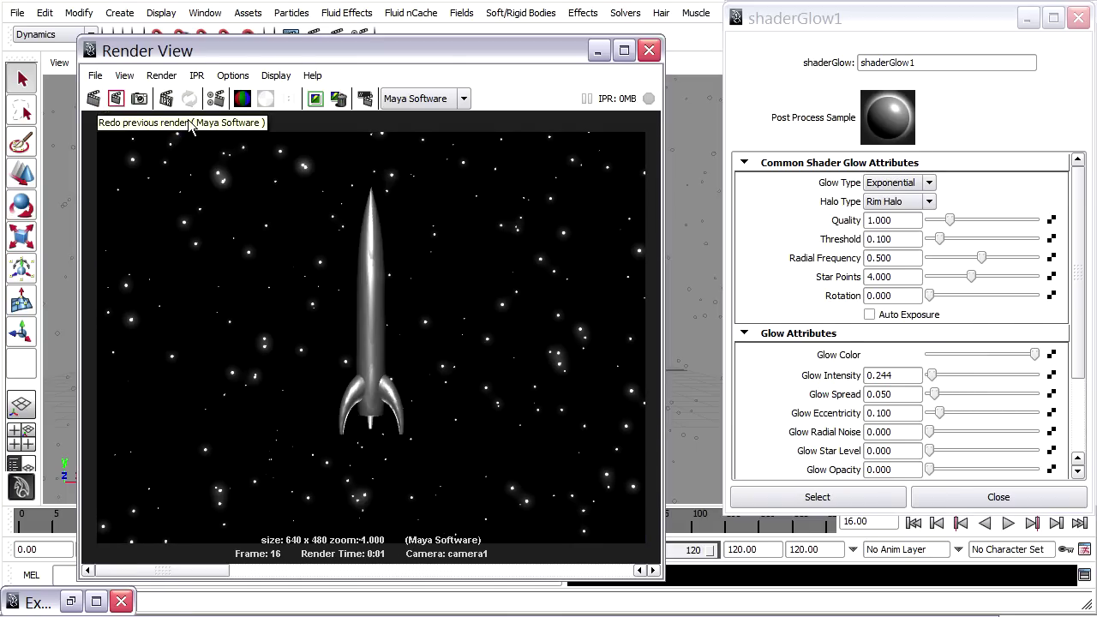
Set shaderGlow1's Glow Intensity to about 0.081, Glow Spread to 0.070 and Glow Star Level to 4, and re-render the frame.
{"action": "left_click_drag", "start_coordinate": [934, 377], "coordinate": [933, 380]}
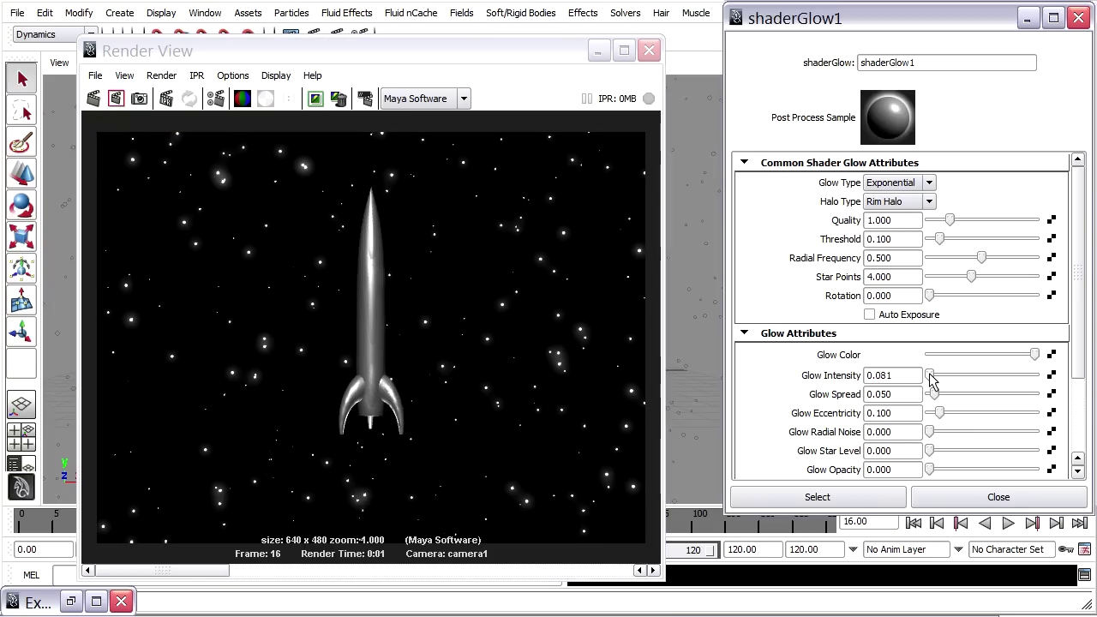
{"action": "left_click", "coordinate": [93, 99]}
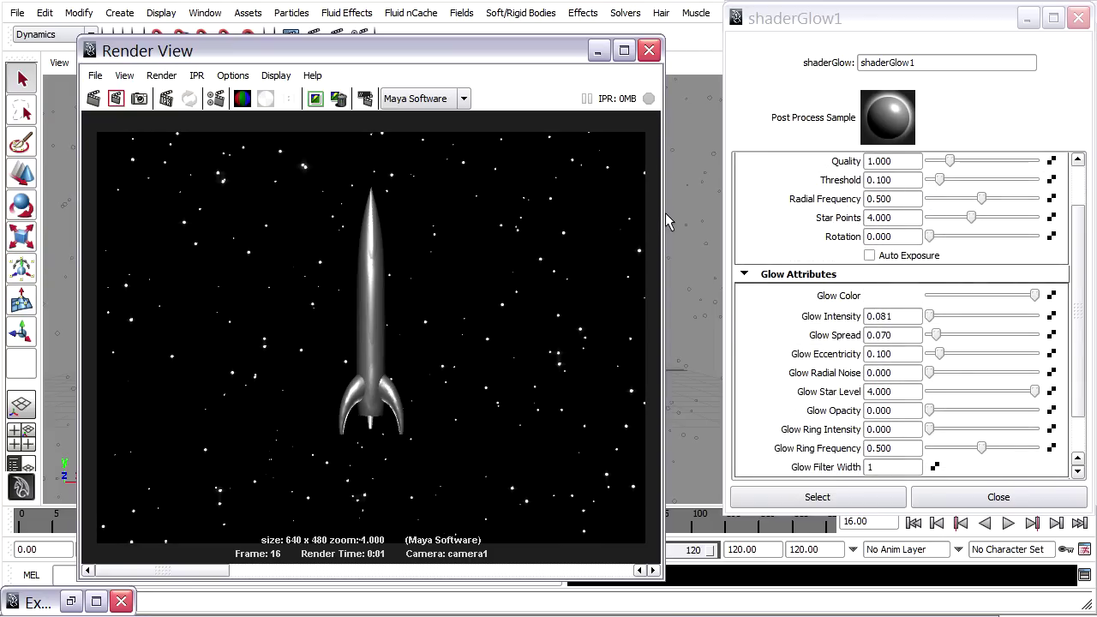
Save the scene as a new Maya ASCII version named fluids_rocket_02.ma in the project's scenes folder.
{"action": "left_click", "coordinate": [24, 13]}
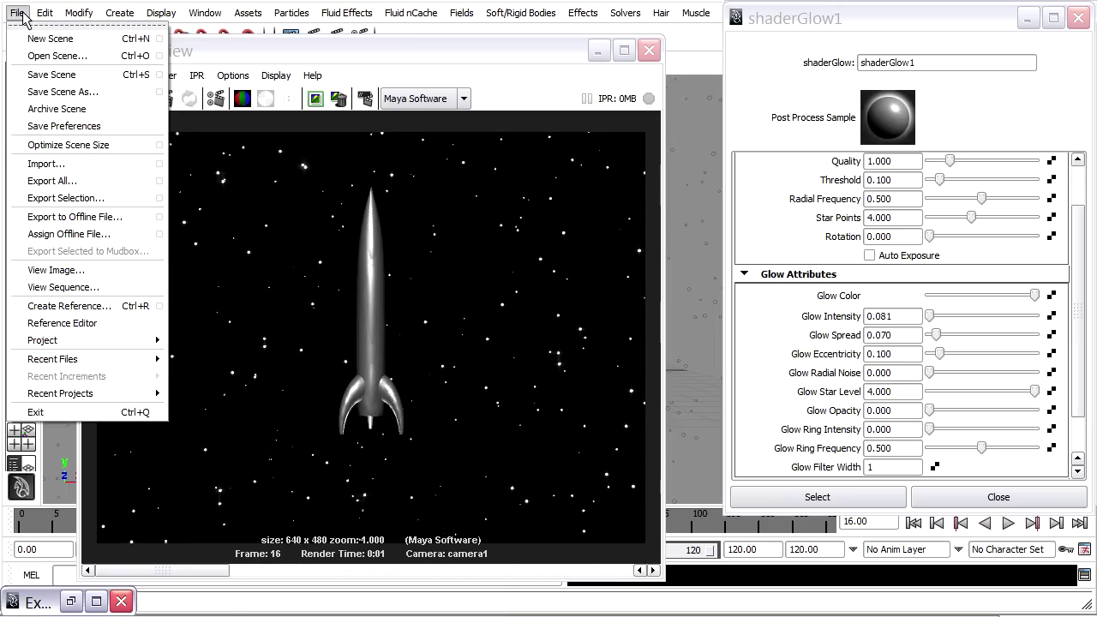
{"action": "left_click", "coordinate": [107, 89]}
{"action": "left_click", "coordinate": [296, 99]}
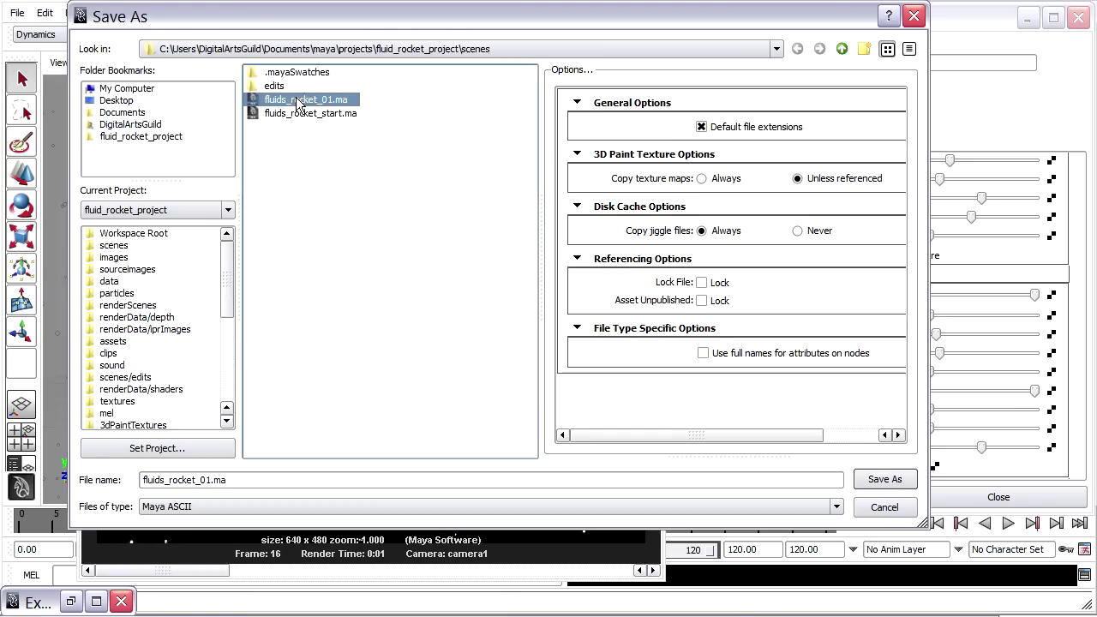
{"action": "left_click", "coordinate": [209, 483]}
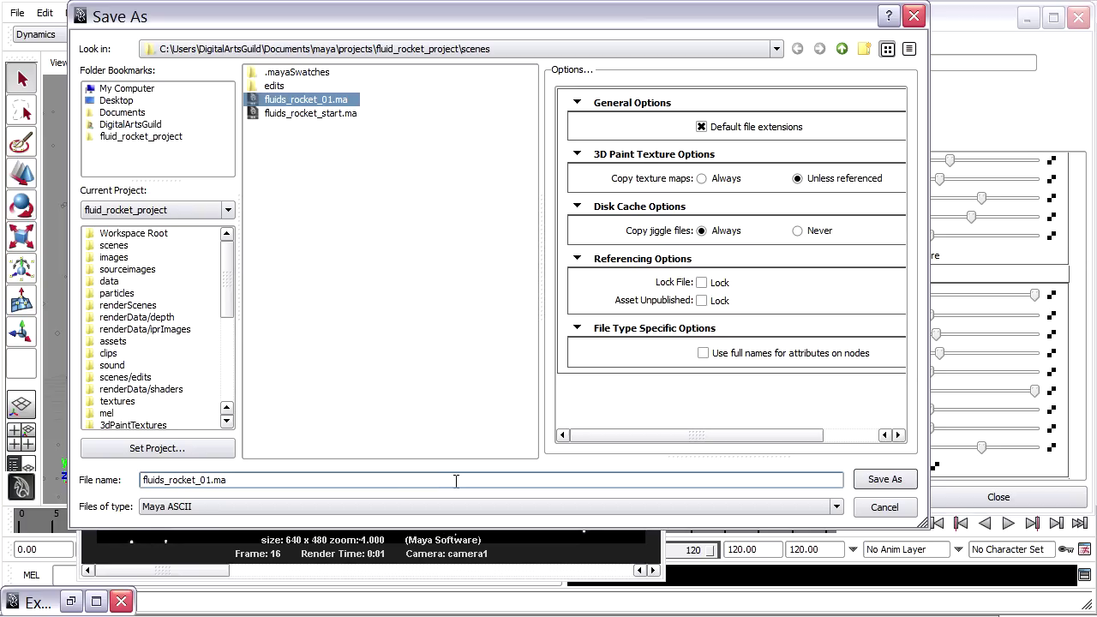
{"action": "key", "text": "Delete"}
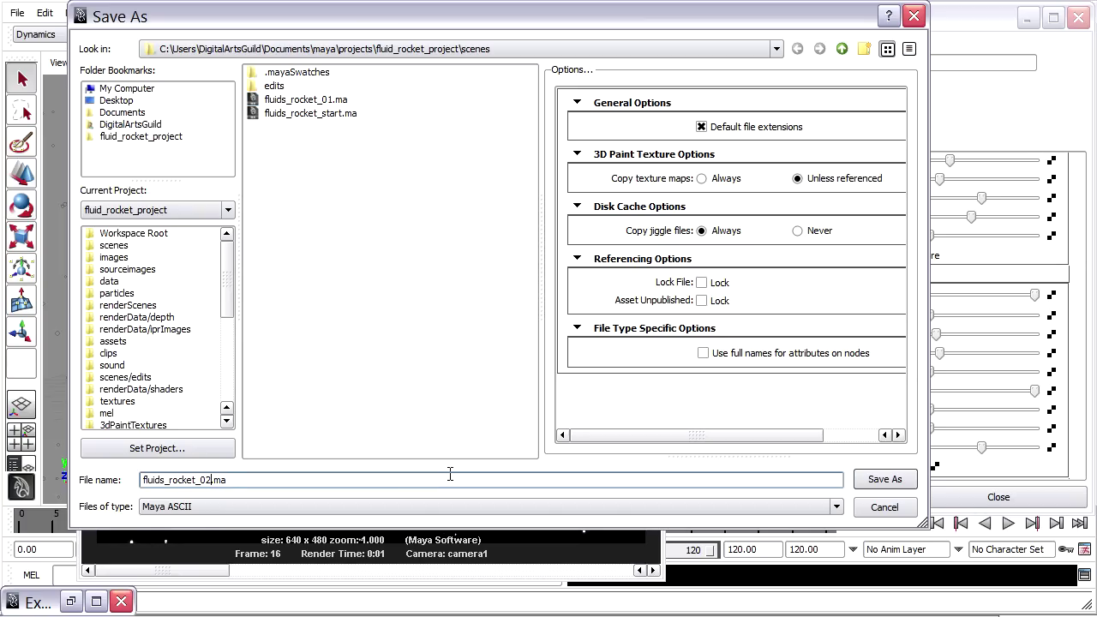
{"action": "left_click", "coordinate": [883, 480]}
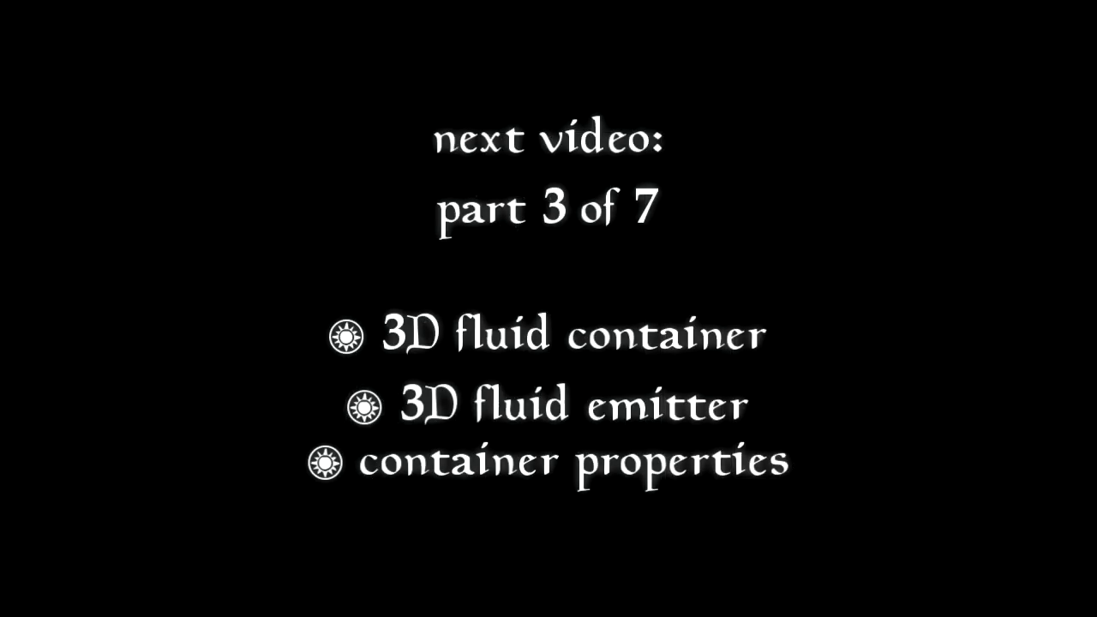